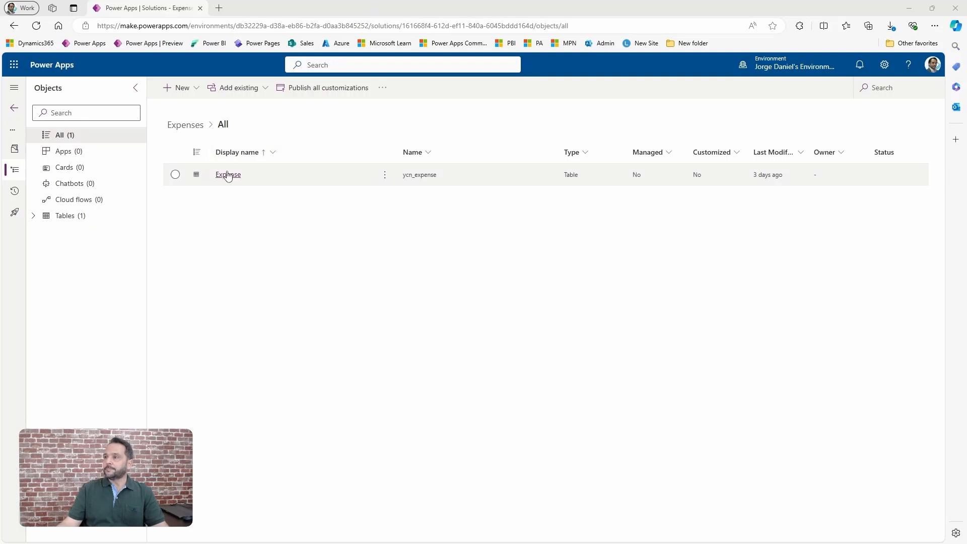
# Open the Expense table's columns and filter them to names containing ycn.
pyautogui.click(225, 174)
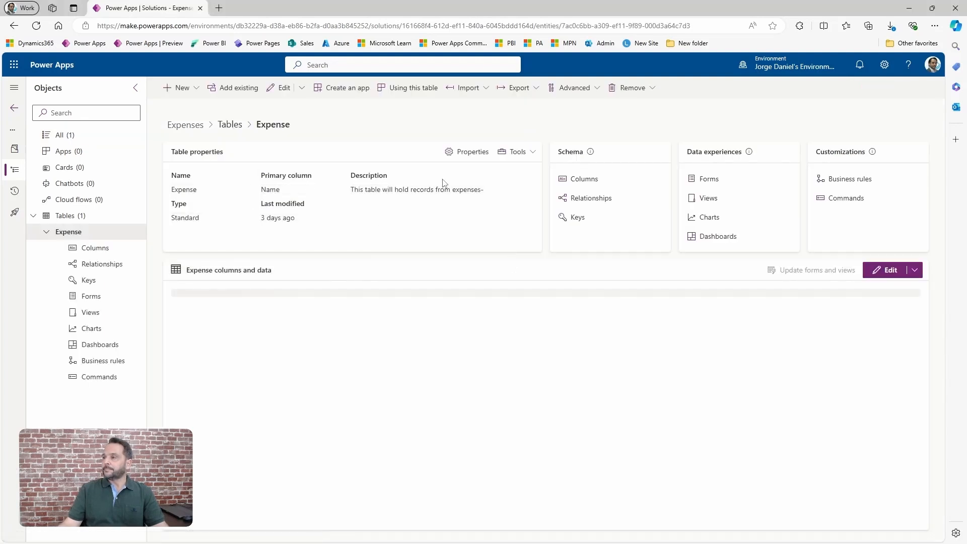
pyautogui.click(573, 179)
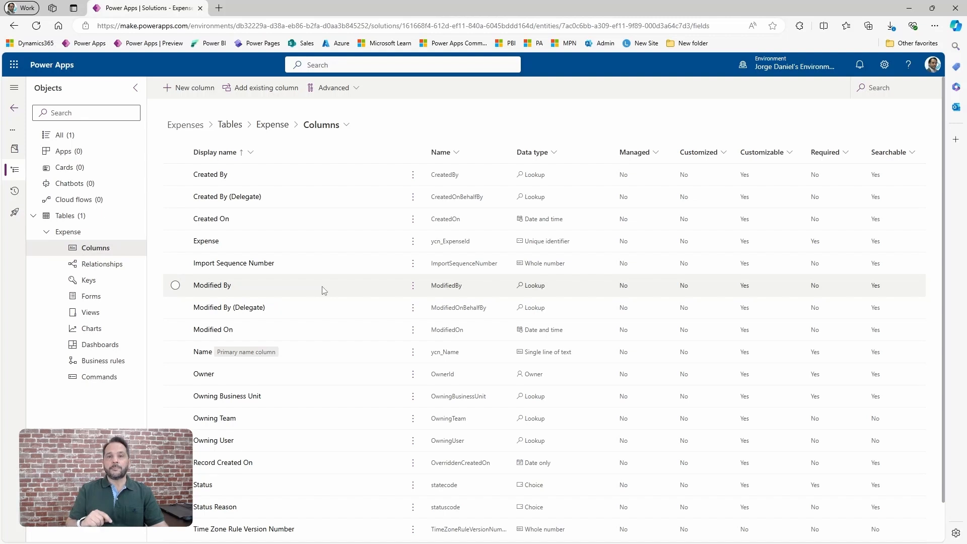
pyautogui.click(453, 153)
pyautogui.click(450, 216)
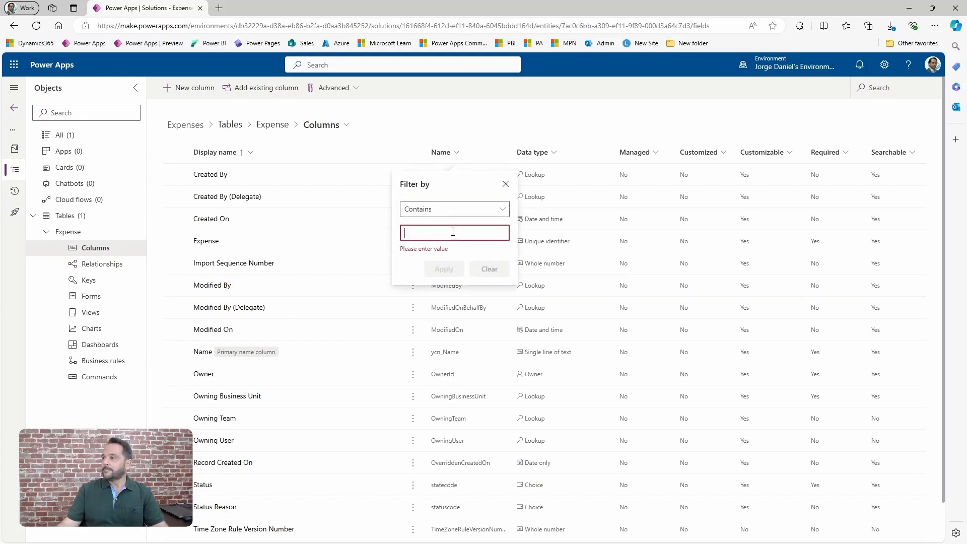
pyautogui.write('ycn')
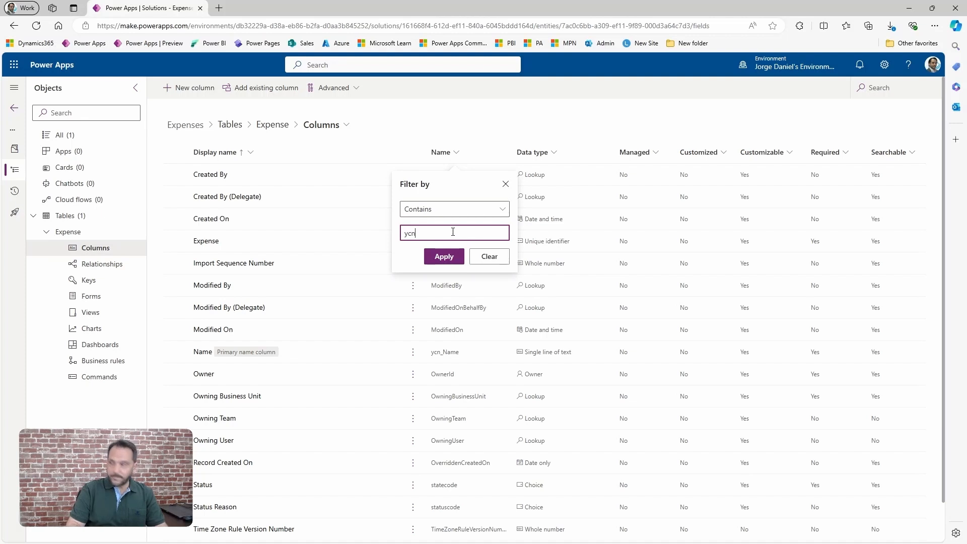
pyautogui.click(443, 257)
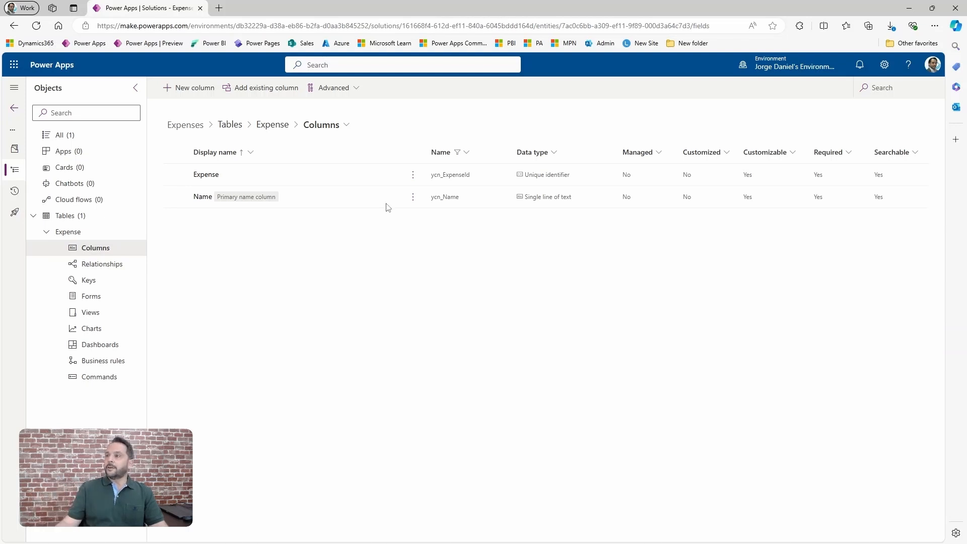
# Start a new column as single-line text in Text area format and try a maximum character count of 40000.
pyautogui.click(191, 91)
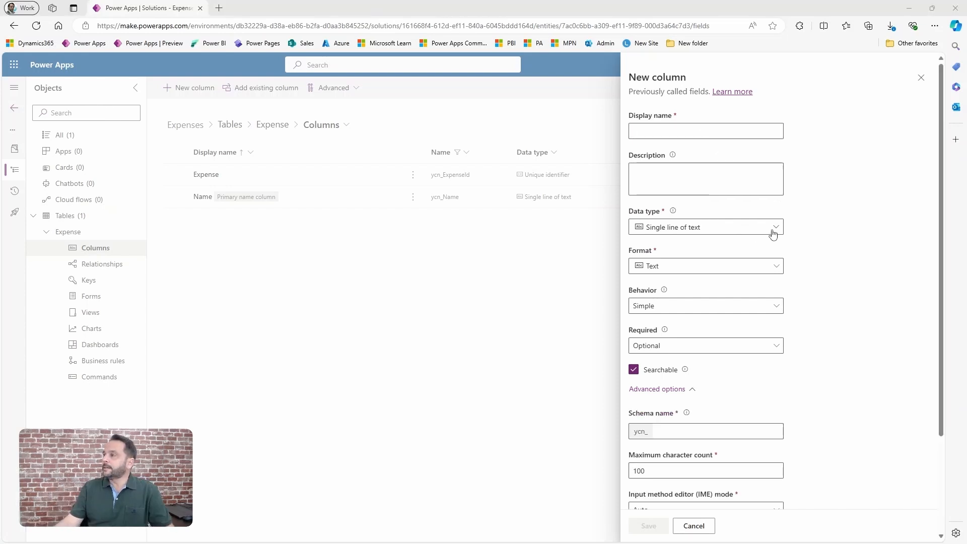
pyautogui.click(773, 230)
pyautogui.moveTo(772, 269)
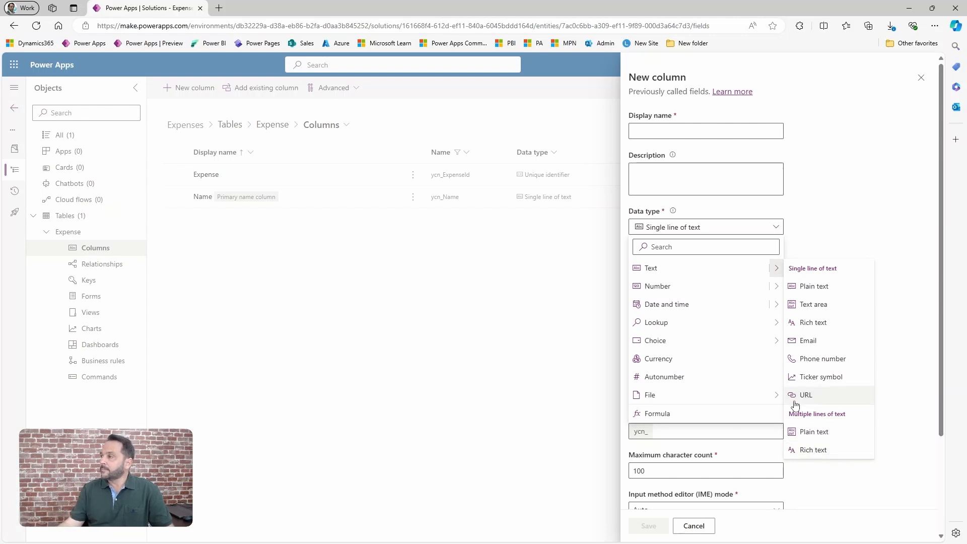
pyautogui.click(827, 308)
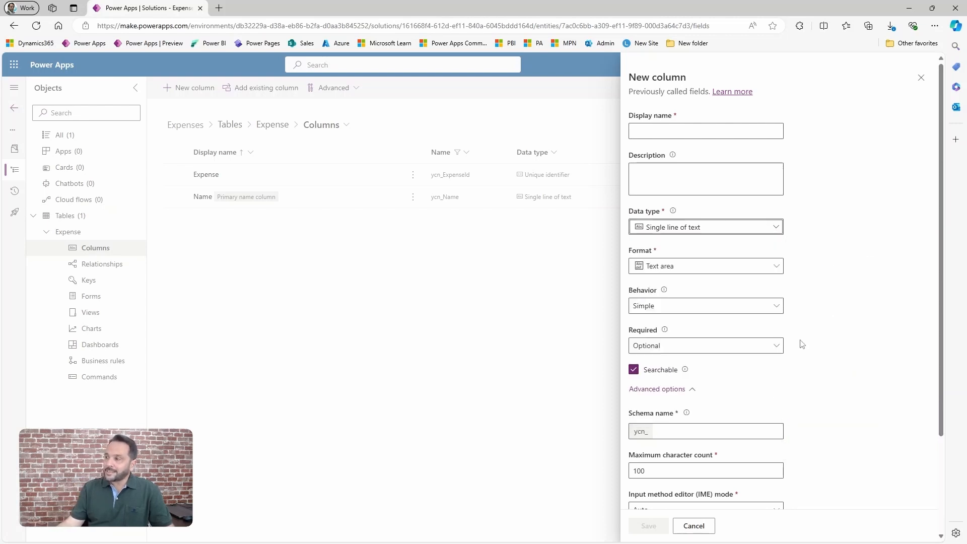
pyautogui.doubleClick(663, 469)
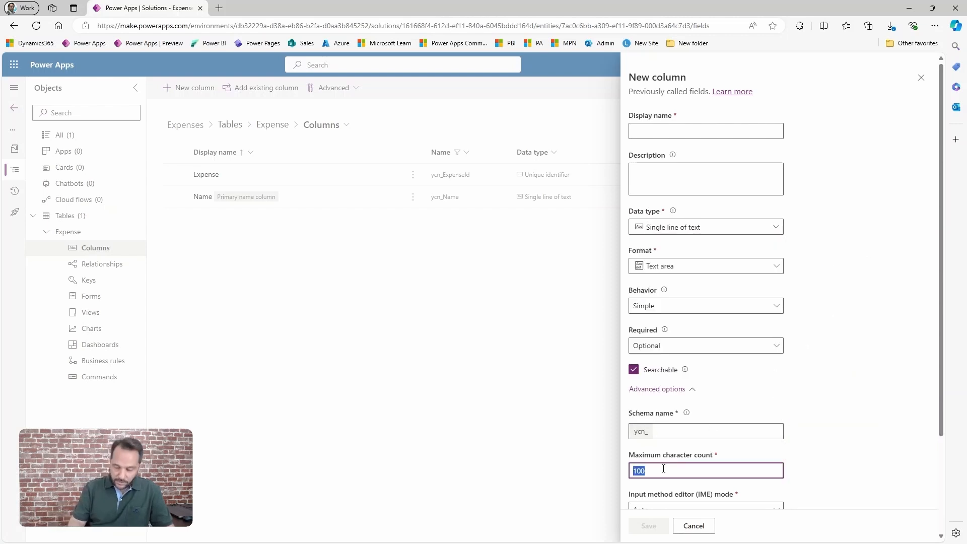
pyautogui.write('40000')
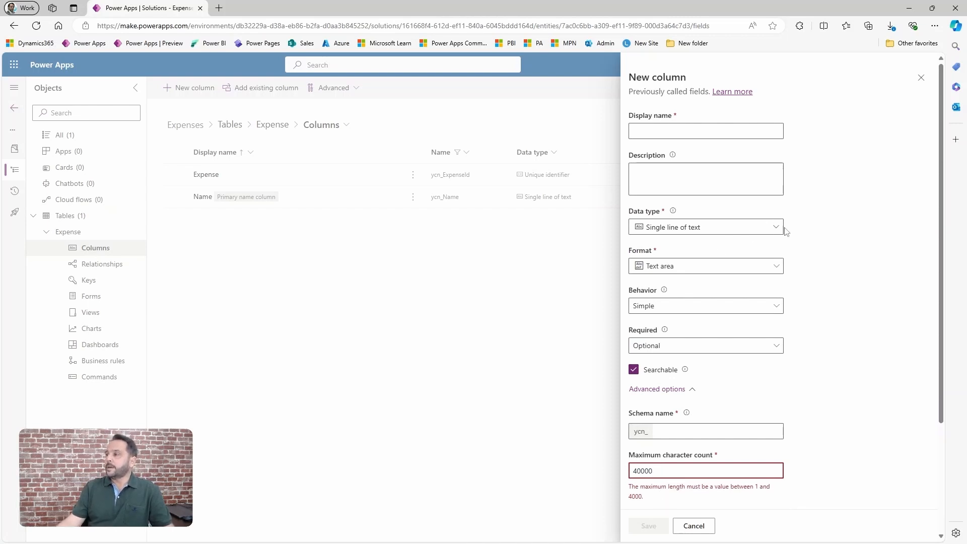
pyautogui.click(775, 267)
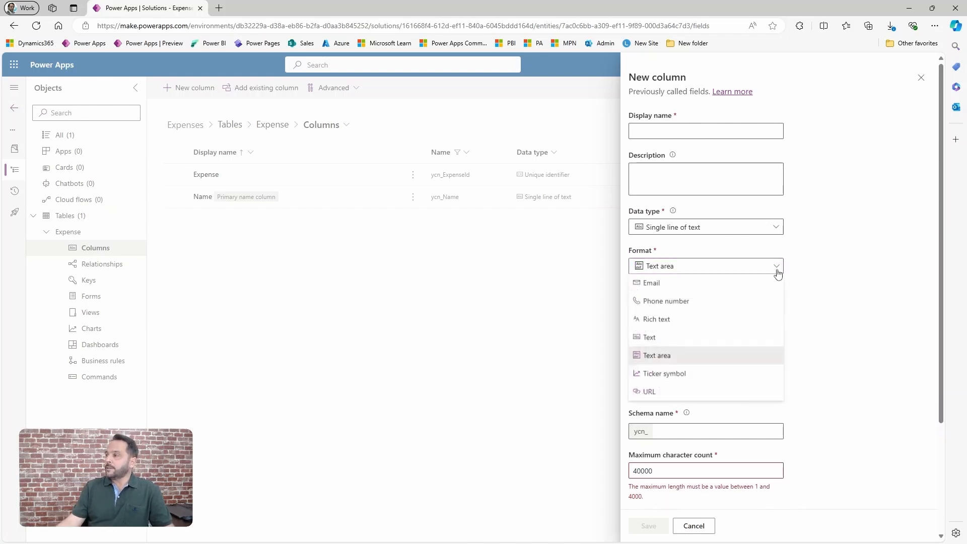
pyautogui.click(728, 229)
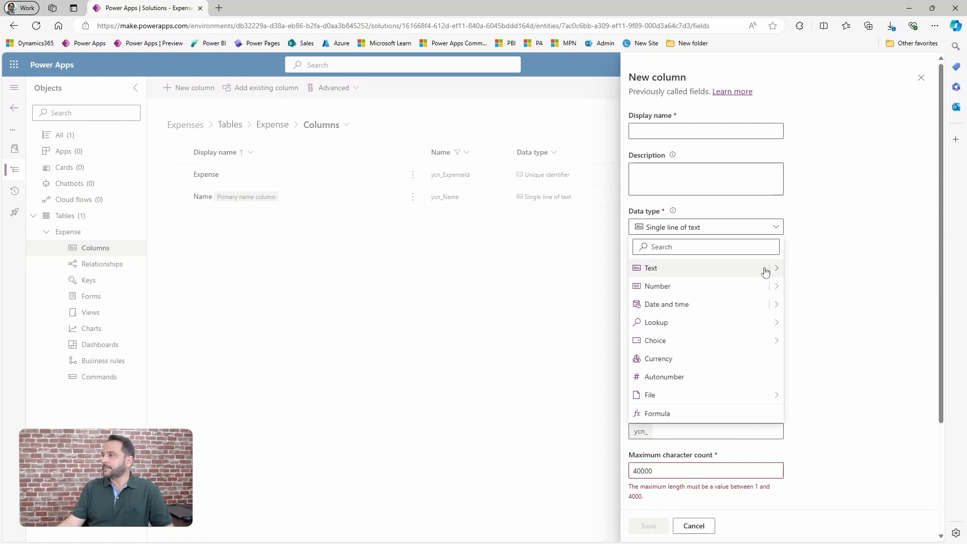
pyautogui.moveTo(776, 268)
pyautogui.click(809, 432)
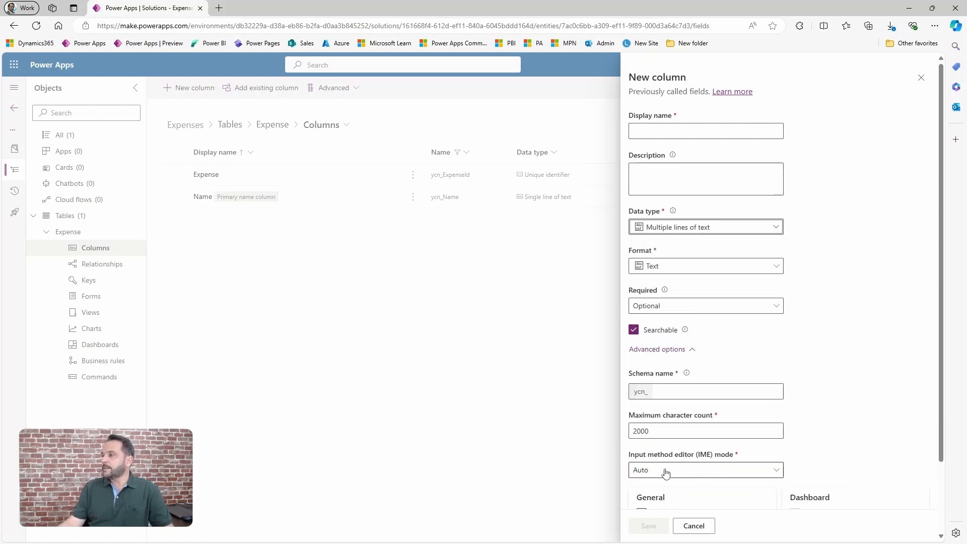
pyautogui.doubleClick(670, 429)
pyautogui.write('1000000000')
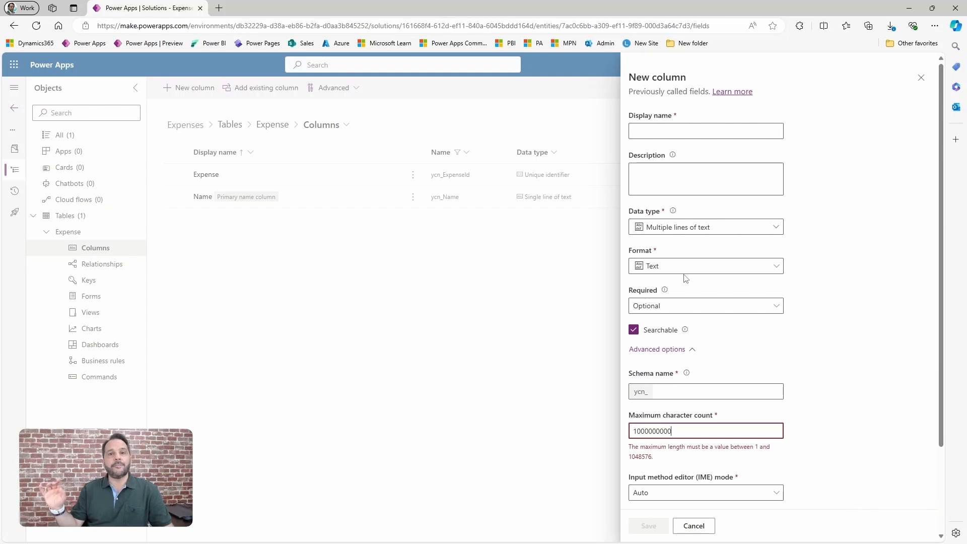
# Set the new column's data type to Date and time and show its time zone adjustment options.
pyautogui.click(701, 234)
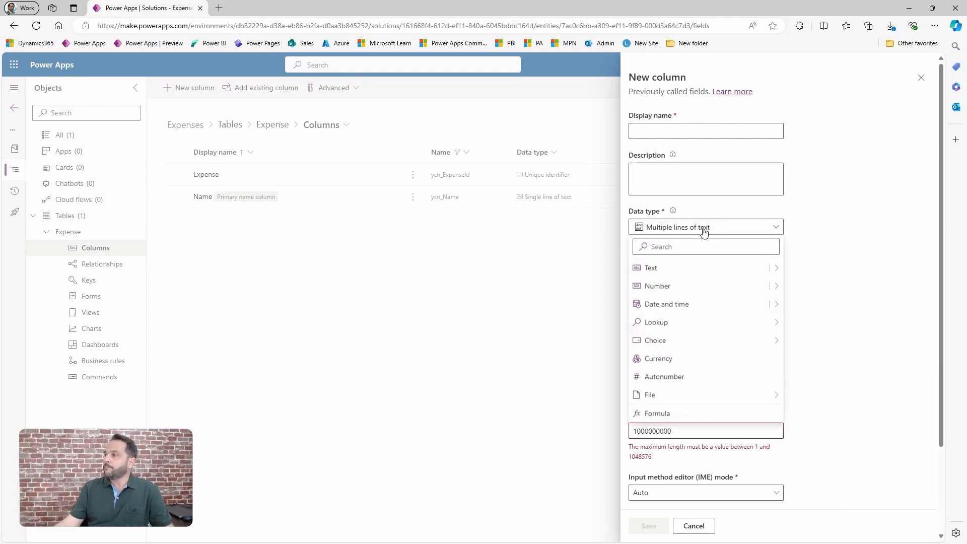
pyautogui.moveTo(776, 291)
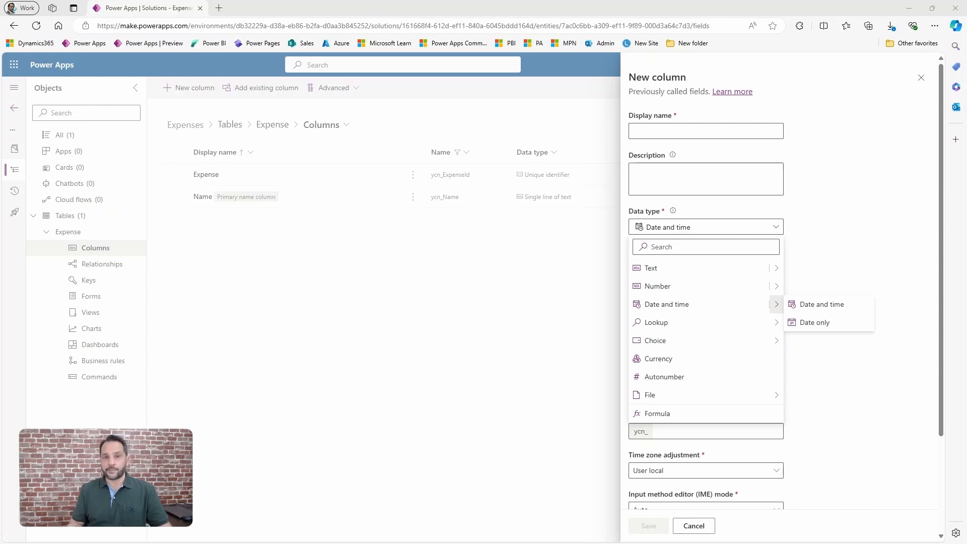
pyautogui.click(821, 304)
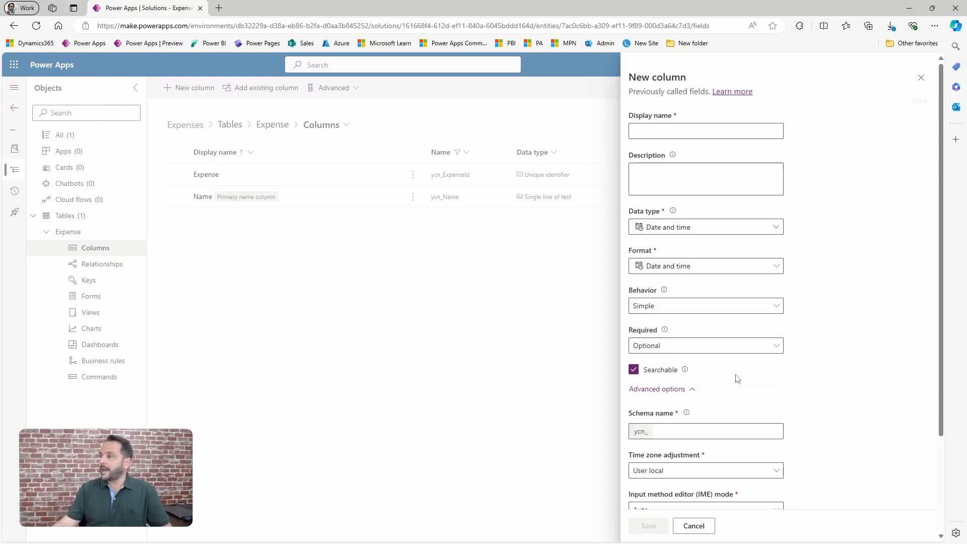
pyautogui.scroll(-2, 732, 398)
pyautogui.click(687, 373)
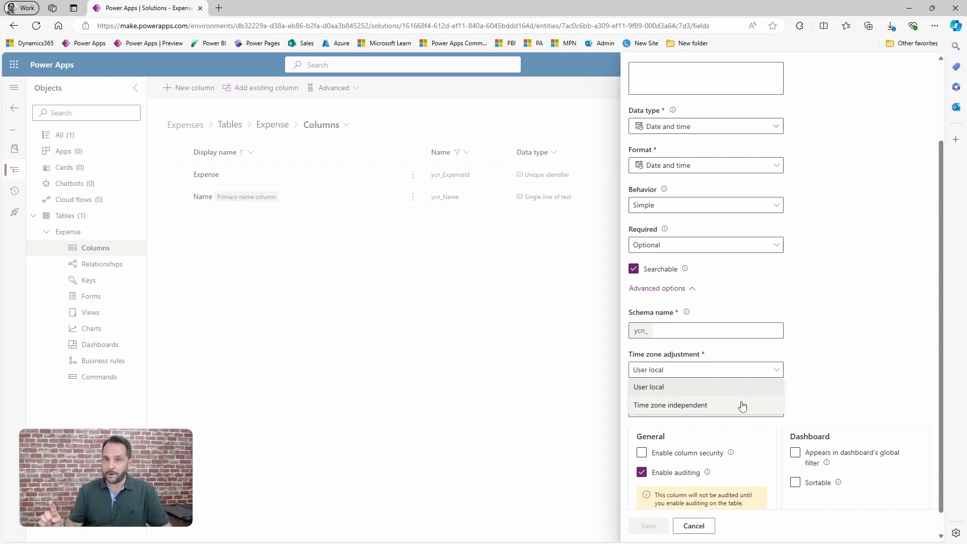
# Set the date column's format to Date only and its time zone adjustment to Time zone independent.
pyautogui.click(687, 167)
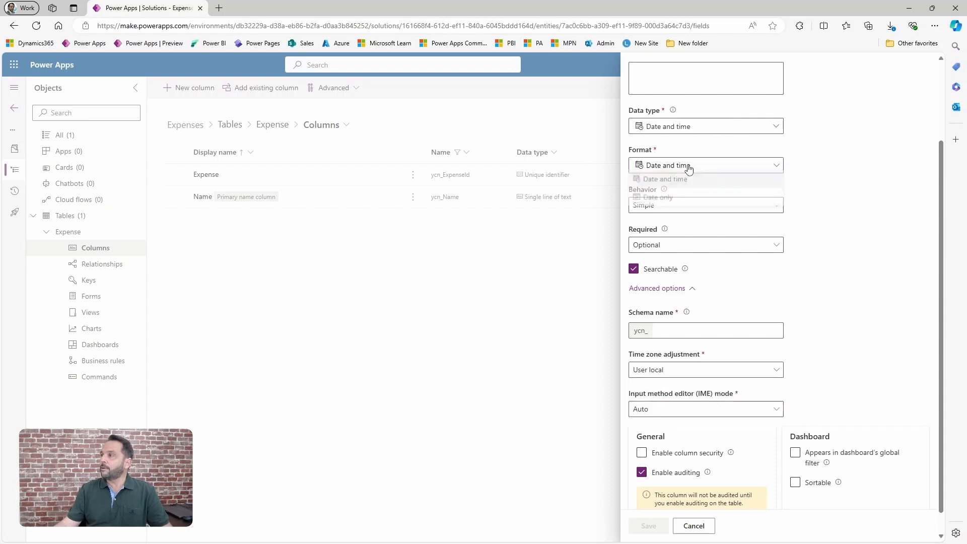
pyautogui.click(670, 201)
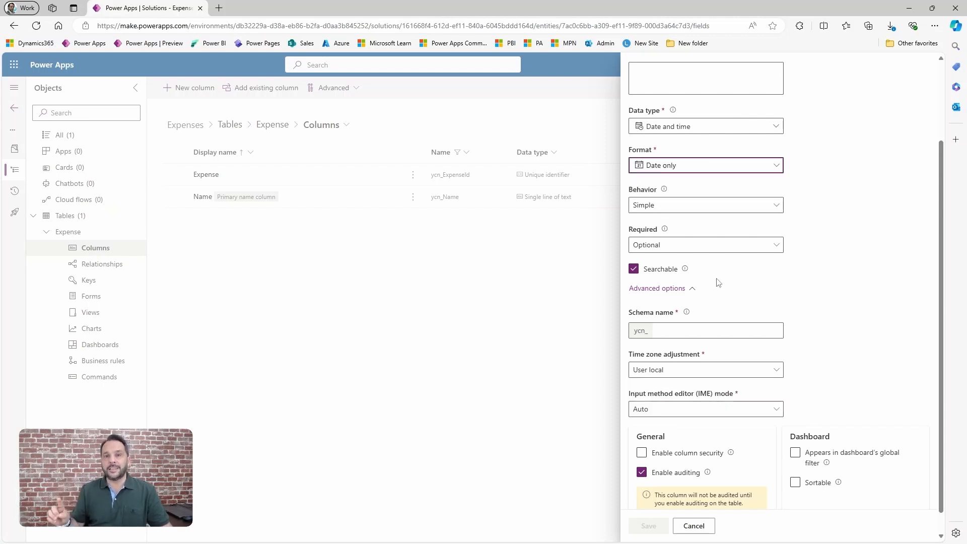
pyautogui.click(681, 374)
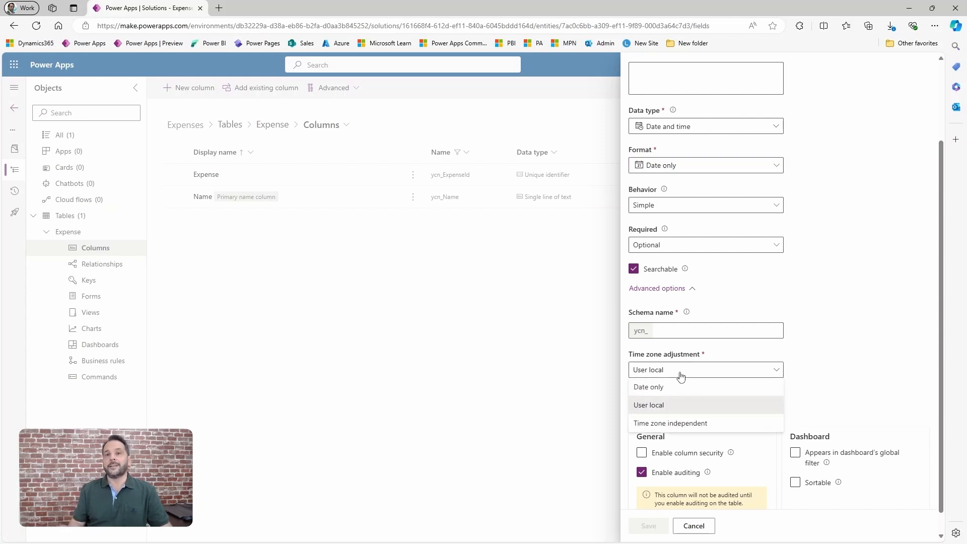
pyautogui.click(680, 424)
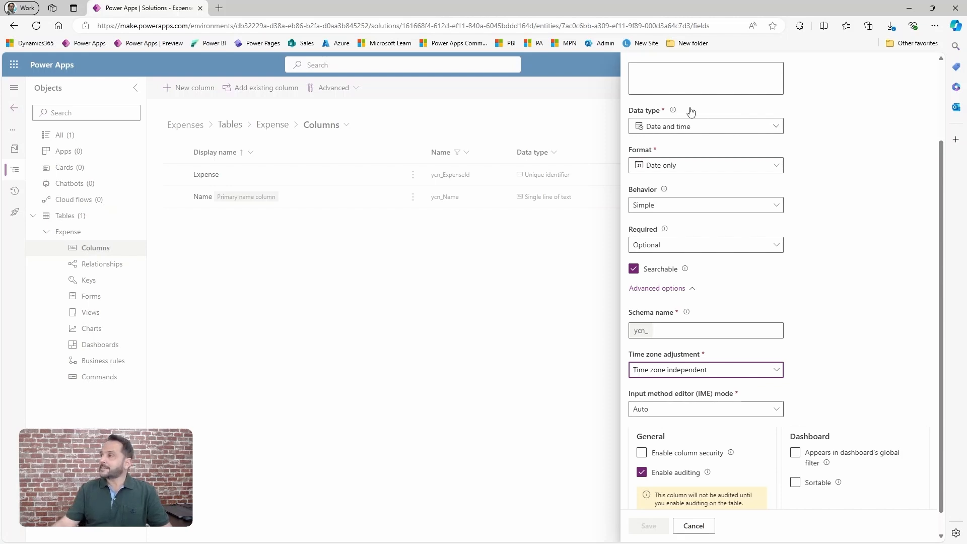
# Change the new column's data type to the Customer kind of lookup.
pyautogui.click(677, 129)
pyautogui.moveTo(711, 223)
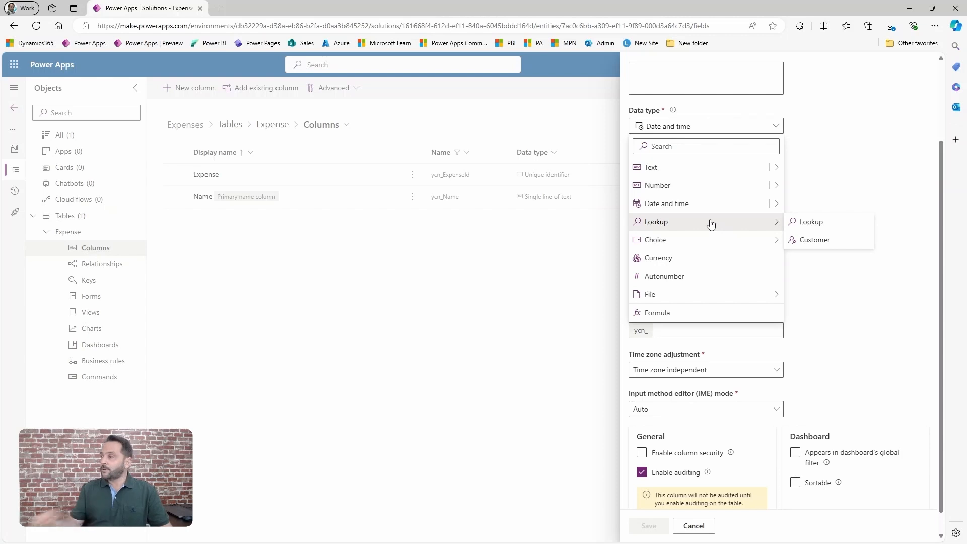
pyautogui.click(815, 241)
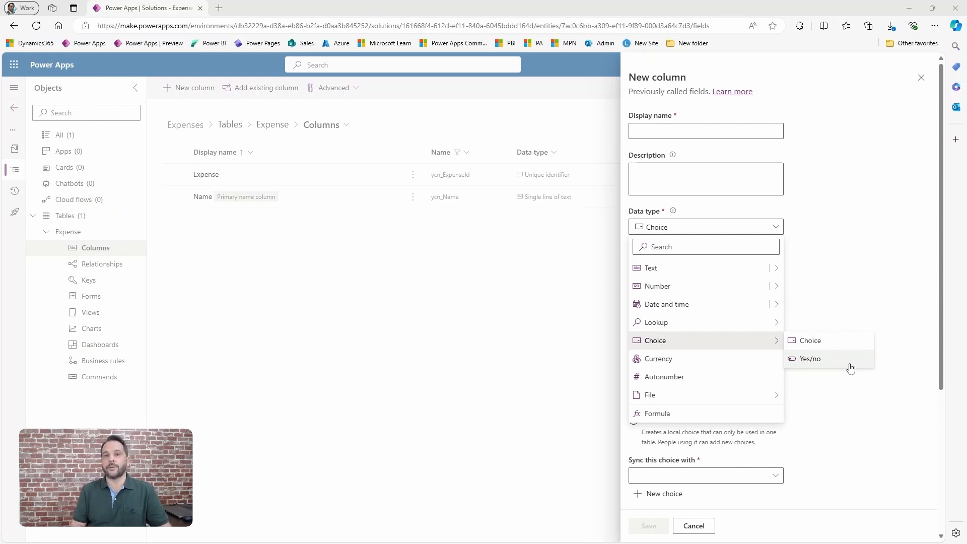
# Change the data type to Choice and turn off syncing with a global choice to use local choices.
pyautogui.click(794, 342)
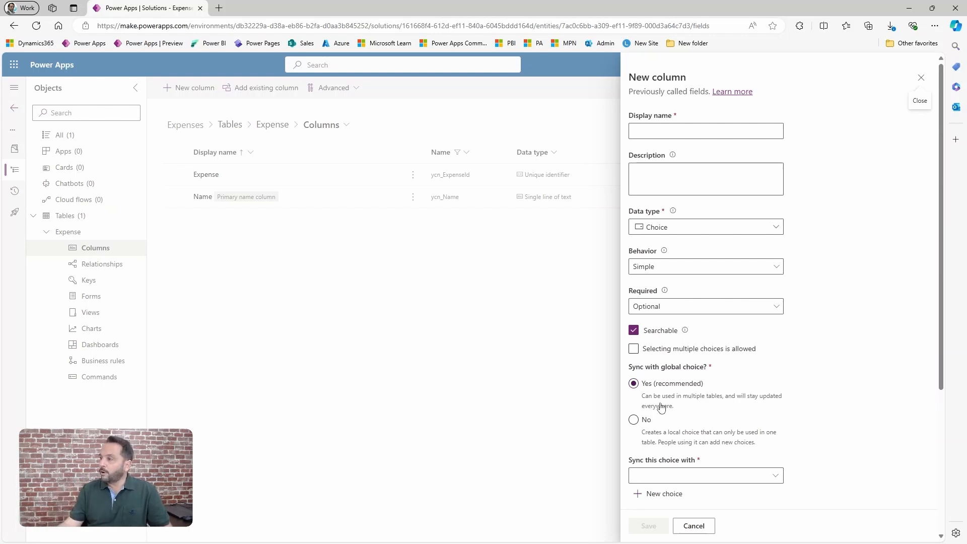
pyautogui.click(635, 420)
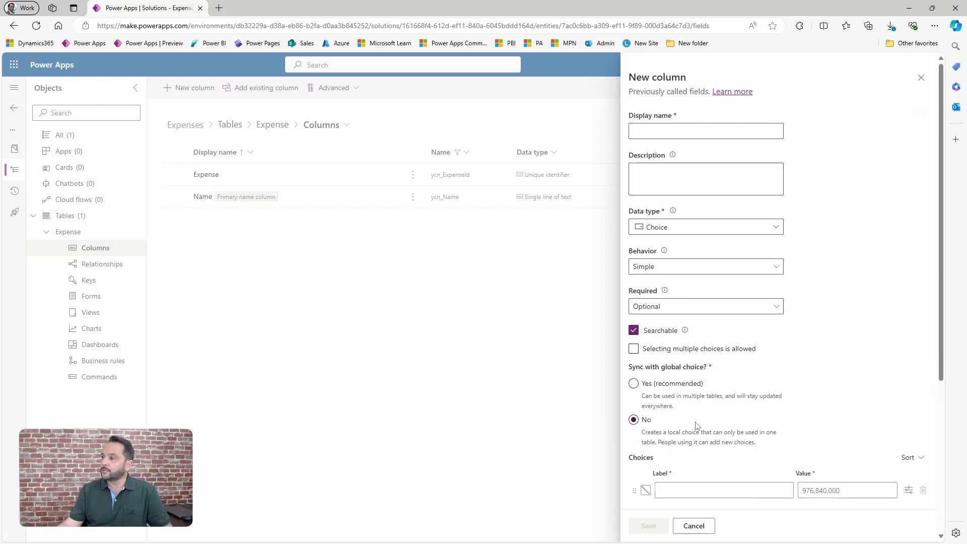
pyautogui.scroll(-1, 694, 423)
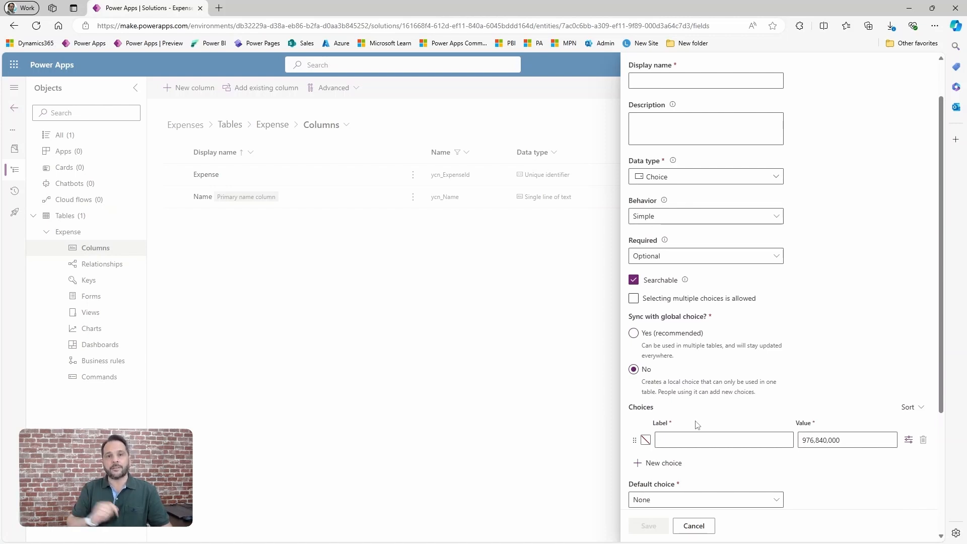
# Change the new column's data type to Autonumber and review its numbering settings.
pyautogui.click(691, 181)
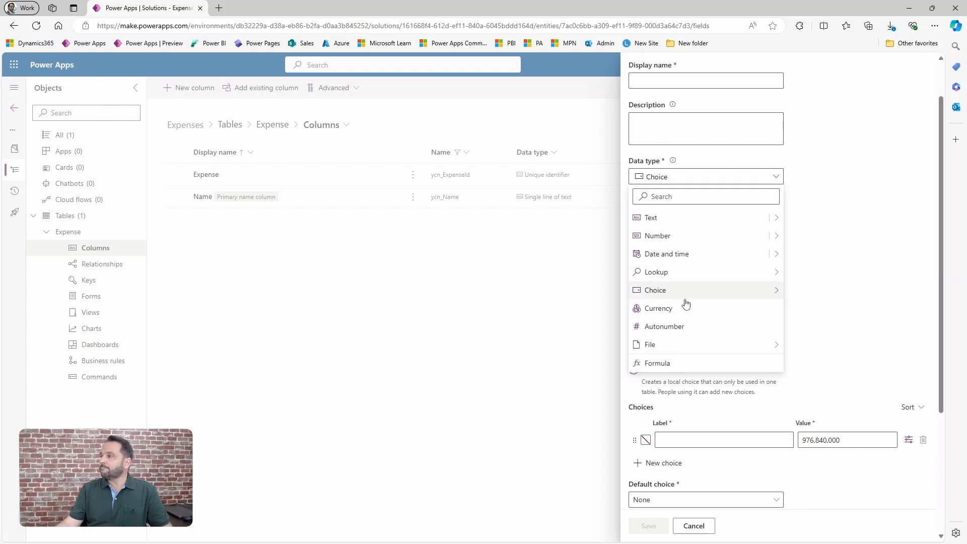
pyautogui.click(664, 326)
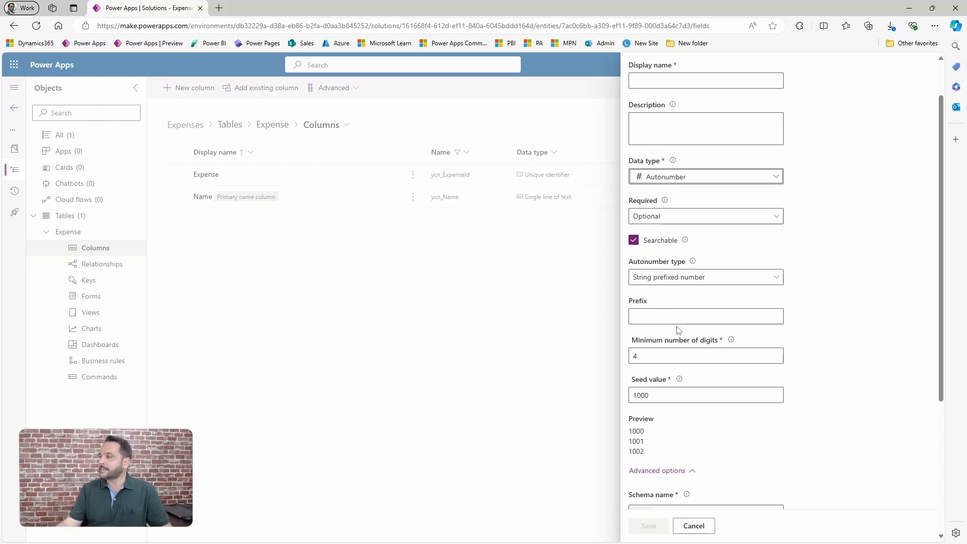
pyautogui.scroll(-1, 703, 414)
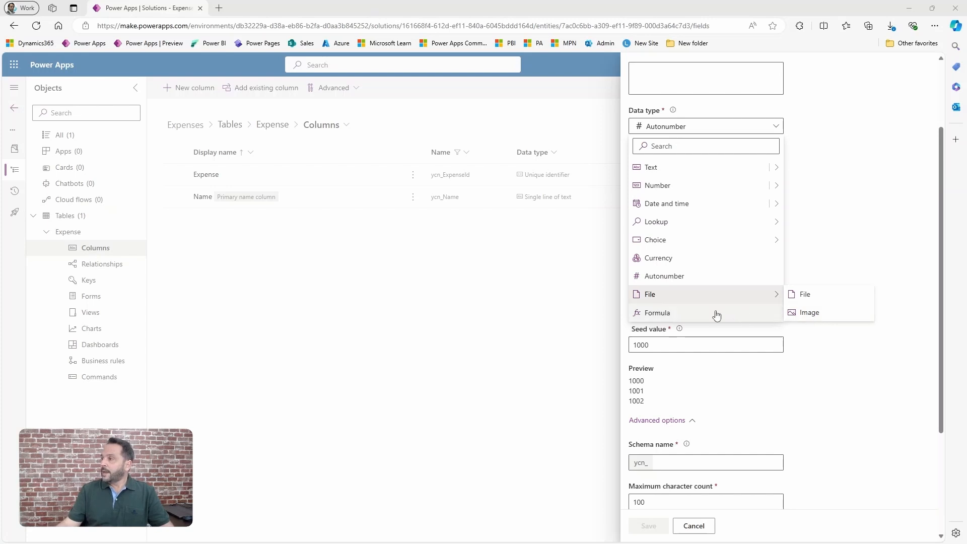
# Change the new column's data type to Formula.
pyautogui.click(681, 315)
pyautogui.click(684, 229)
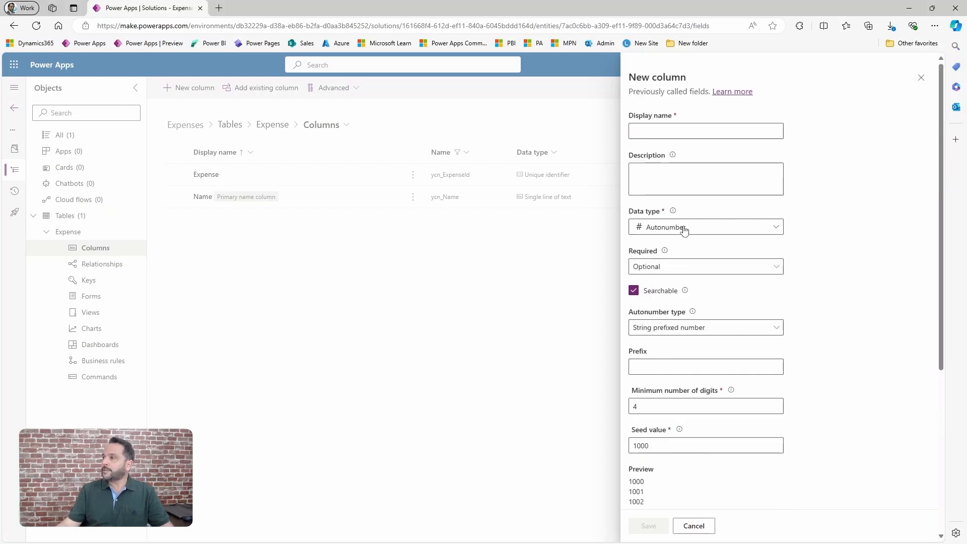
pyautogui.click(669, 413)
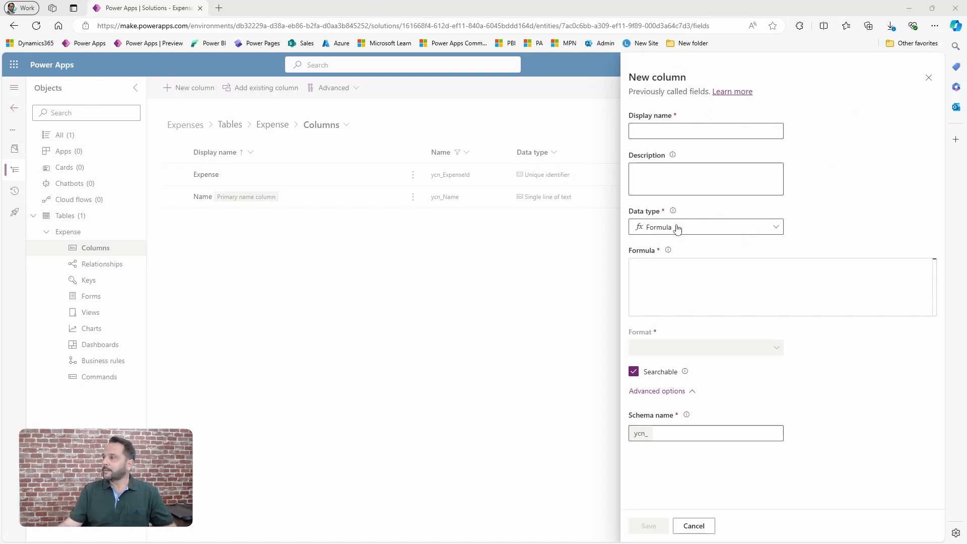
# Change the new column's data type to single-line Text area and set its display name to Description.
pyautogui.click(676, 228)
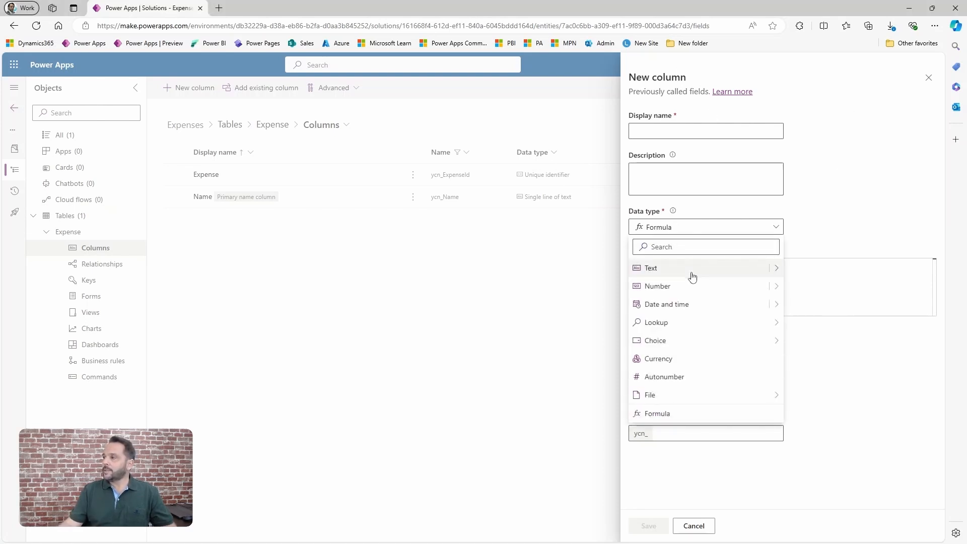
pyautogui.moveTo(774, 268)
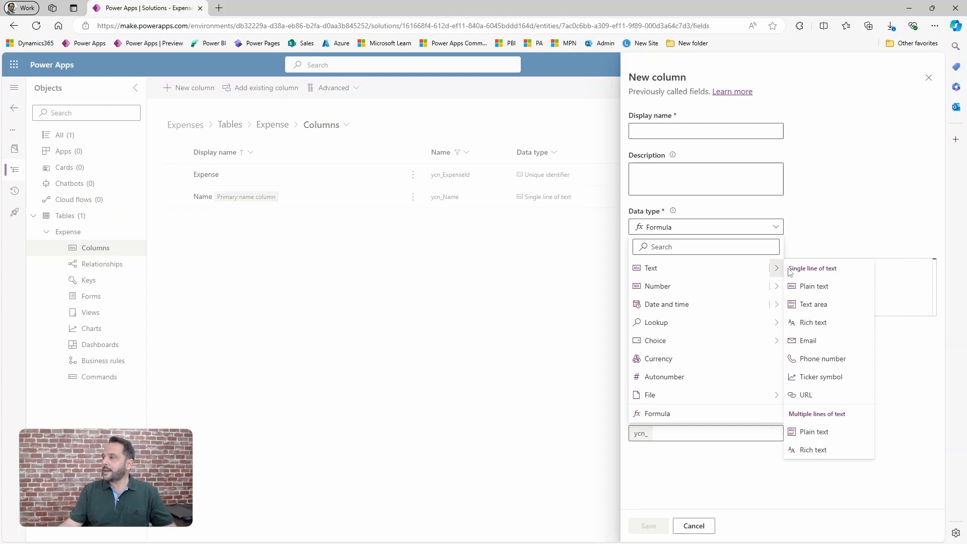
pyautogui.click(814, 305)
pyautogui.click(672, 132)
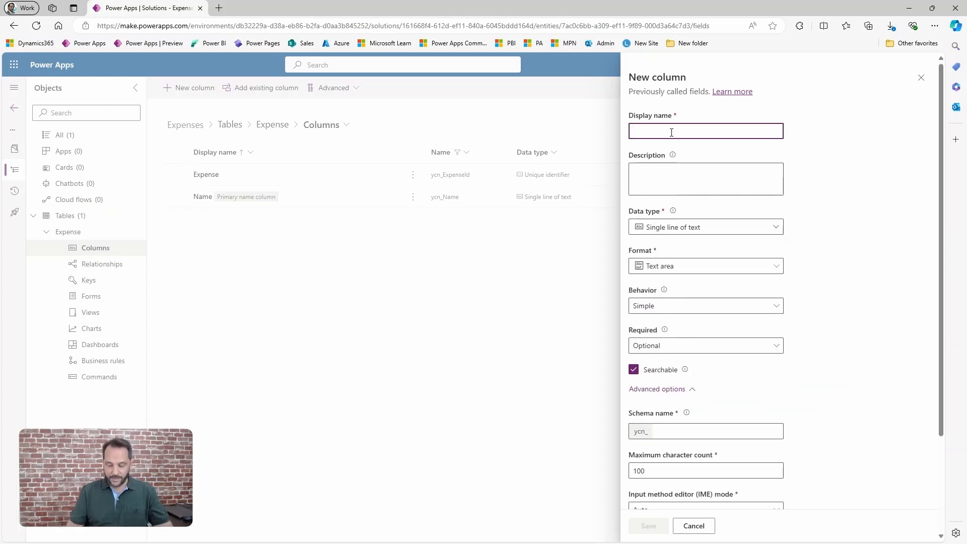
pyautogui.write('Descri')
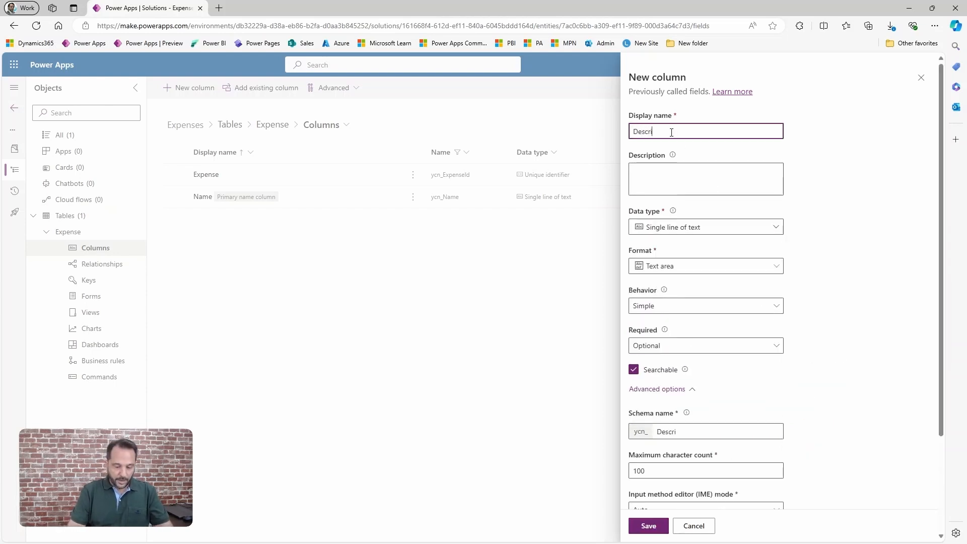
pyautogui.write('ption')
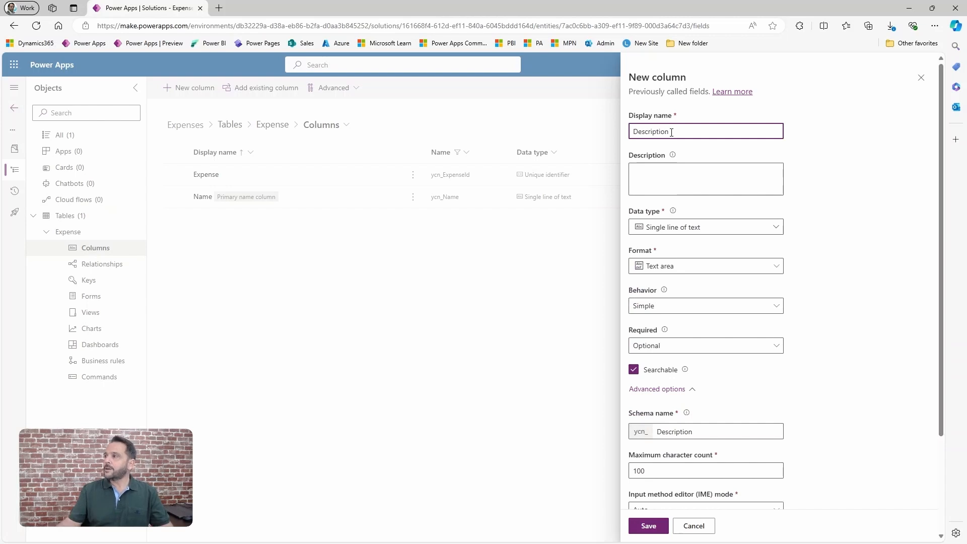
# Select single-line Text area again for the Description column, set its maximum character count to 1000, and save it.
pyautogui.click(689, 228)
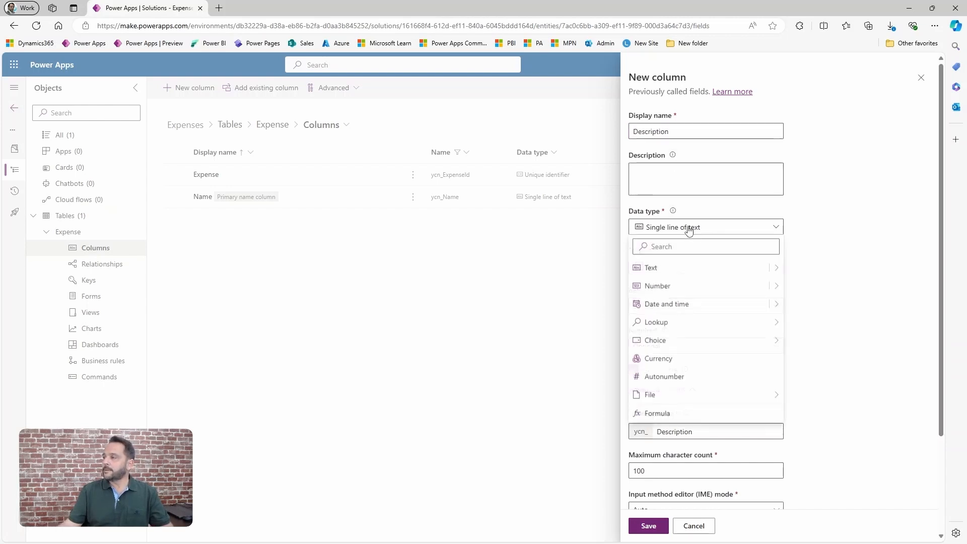
pyautogui.moveTo(775, 268)
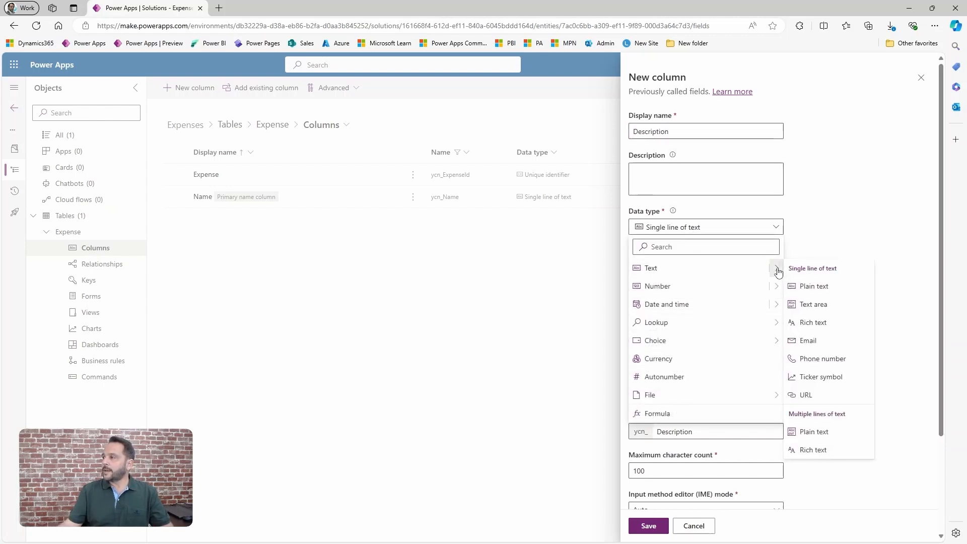
pyautogui.click(808, 303)
pyautogui.scroll(-2, 737, 391)
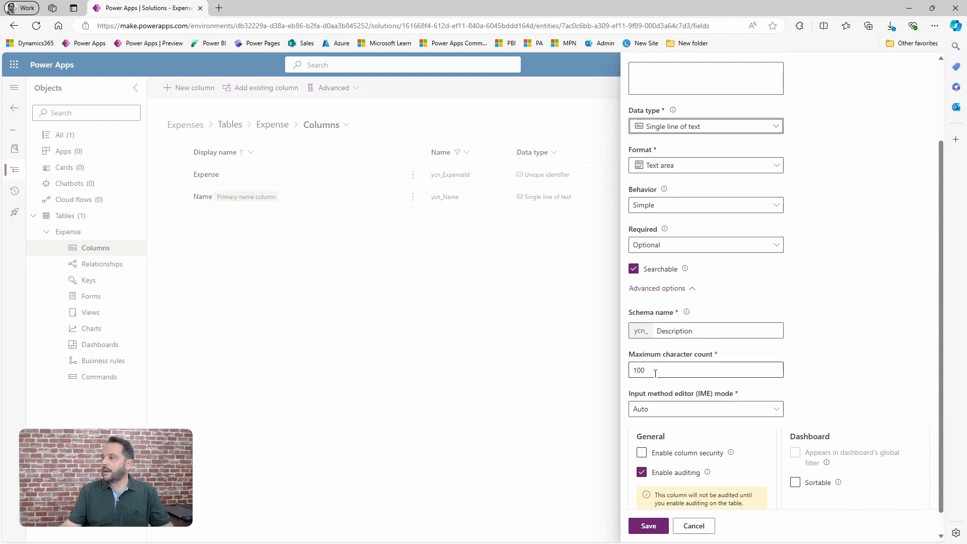
pyautogui.doubleClick(655, 373)
pyautogui.write('1000')
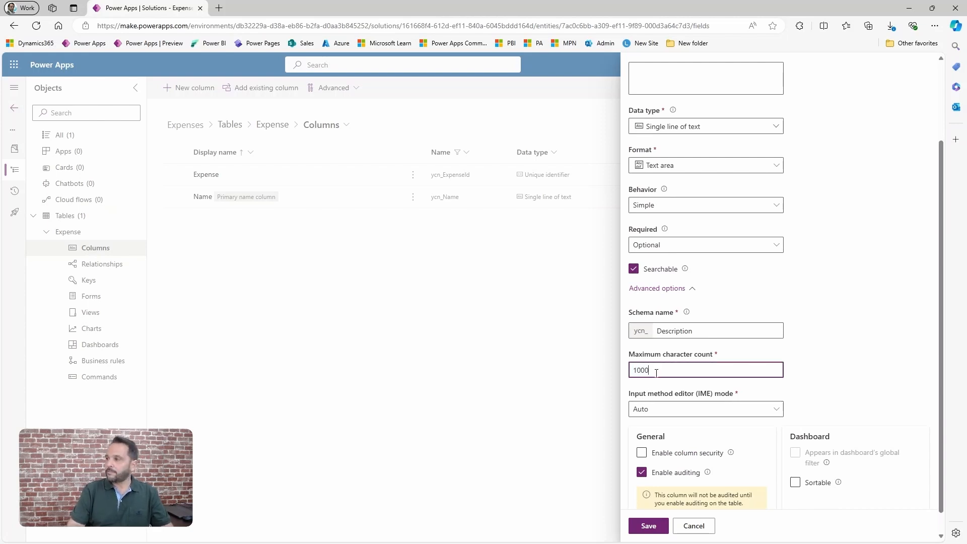
pyautogui.press('Tab')
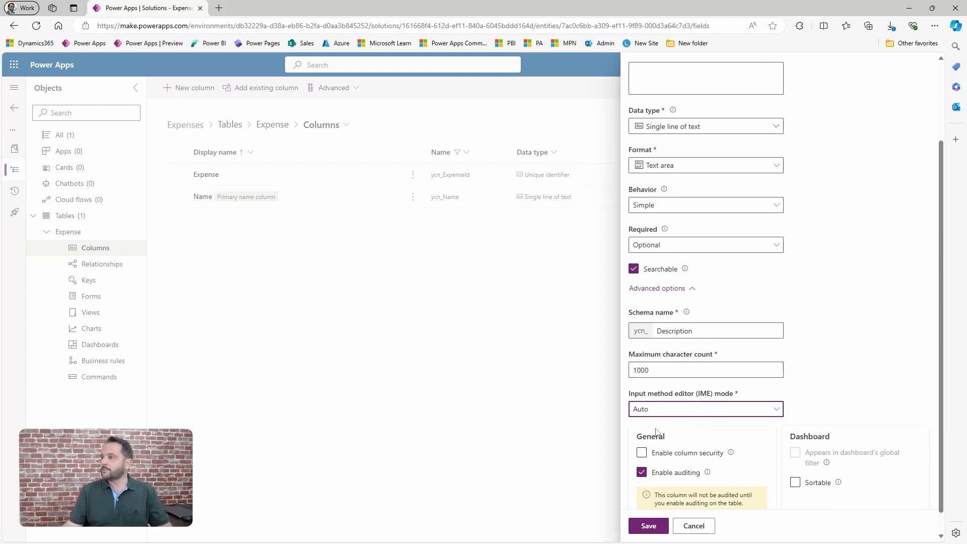
pyautogui.click(647, 526)
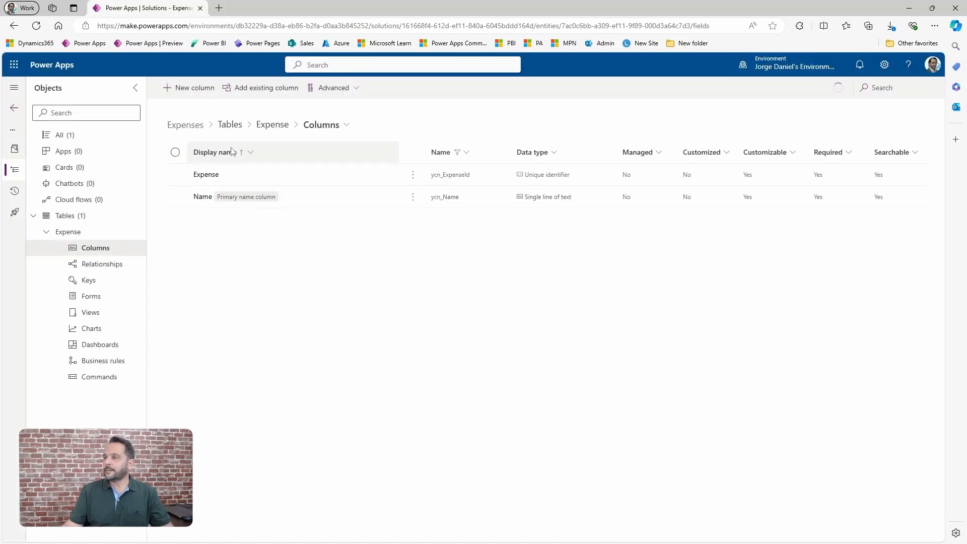
# Start a new Expense column with the display name Date and the Date only data type.
pyautogui.click(185, 89)
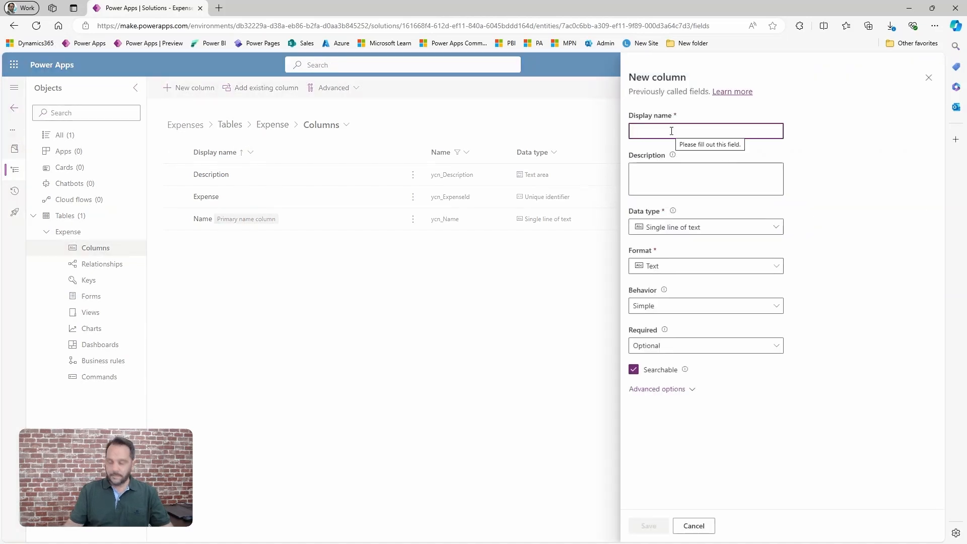
pyautogui.write('Date')
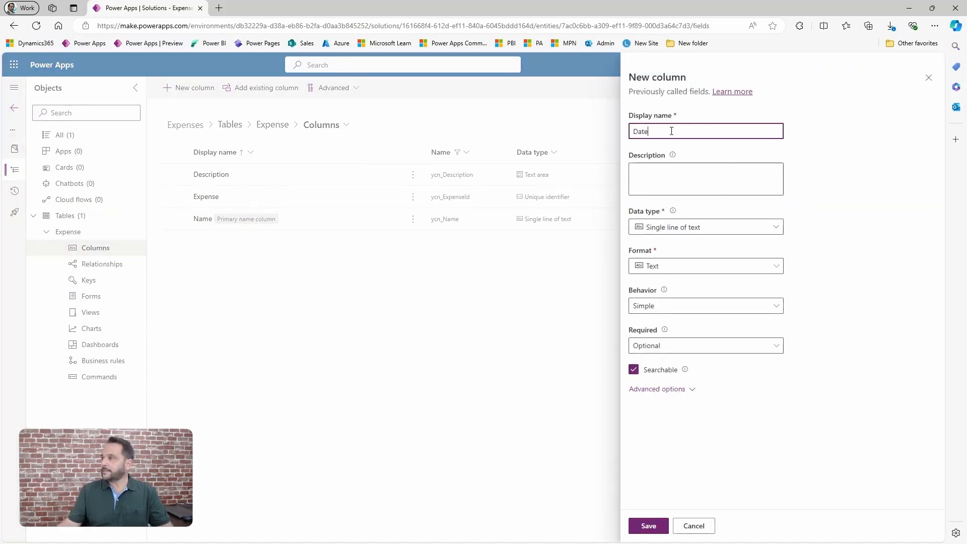
pyautogui.click(739, 227)
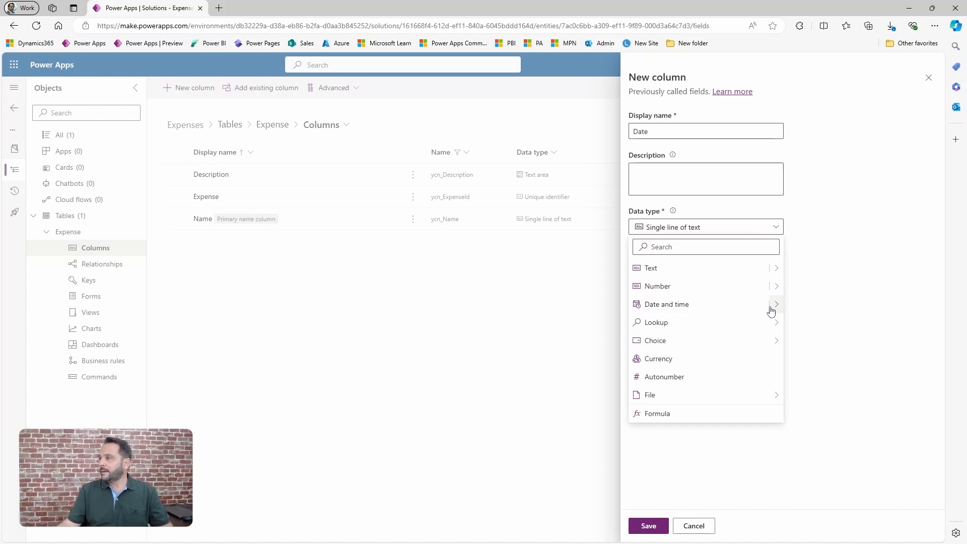
pyautogui.click(769, 307)
pyautogui.click(808, 325)
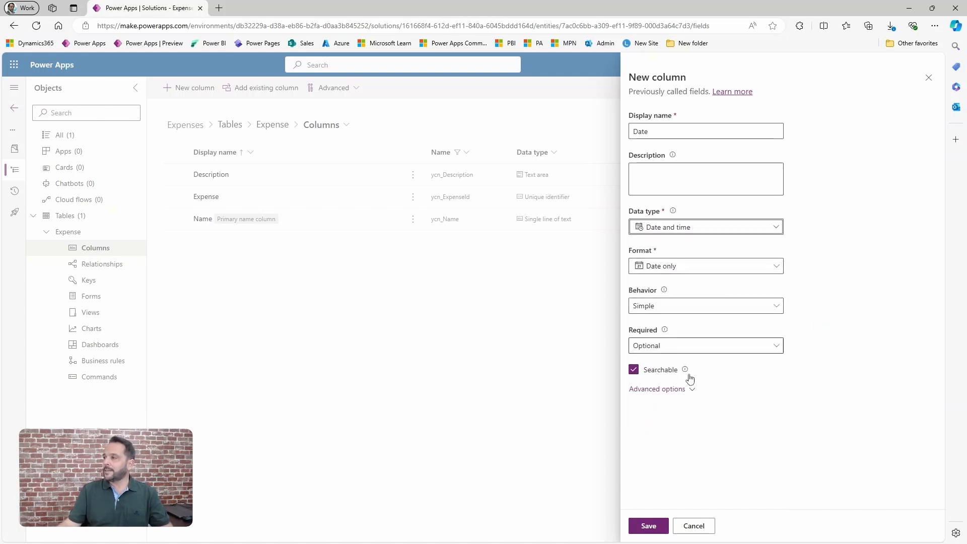
# Set the Date column's time zone adjustment to Time zone independent and save the column.
pyautogui.click(673, 389)
pyautogui.scroll(-2, 724, 445)
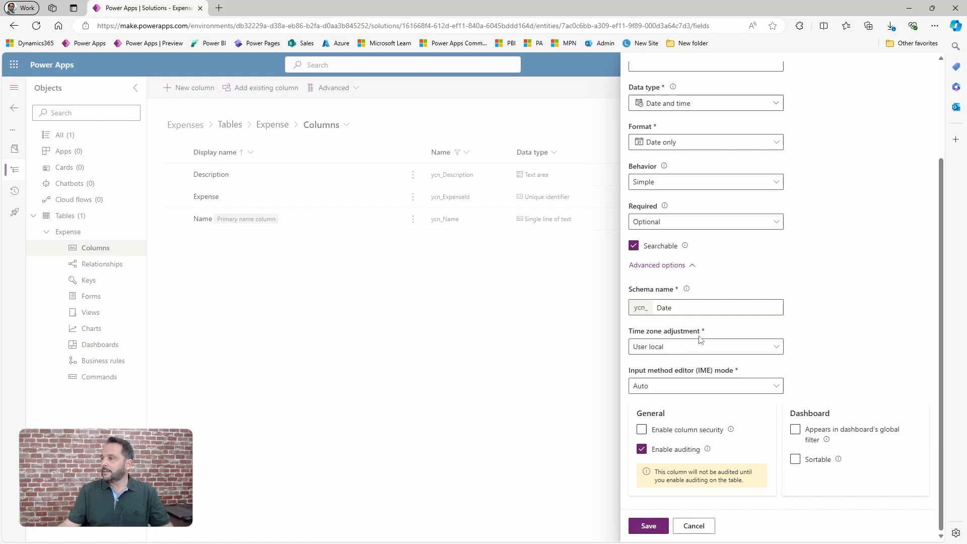
pyautogui.click(672, 347)
pyautogui.click(664, 400)
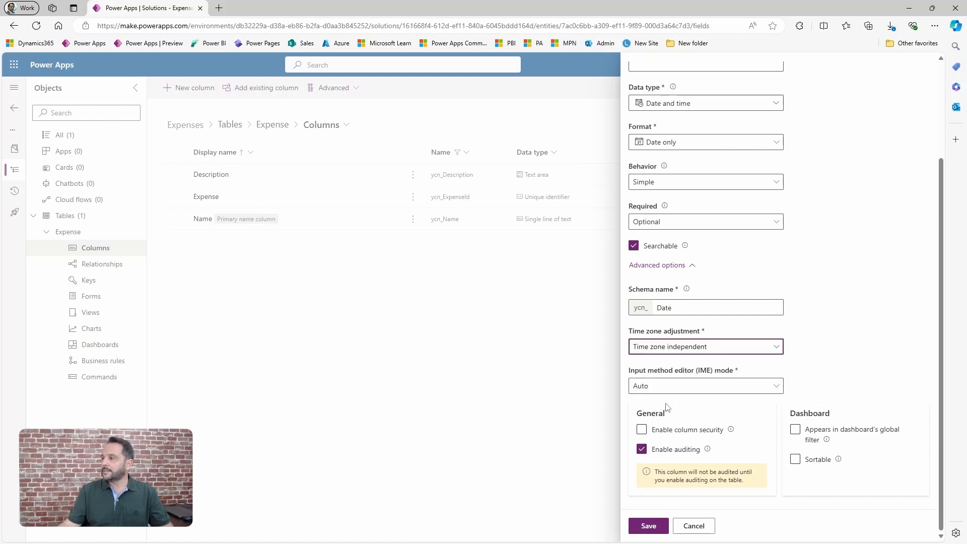
pyautogui.click(649, 527)
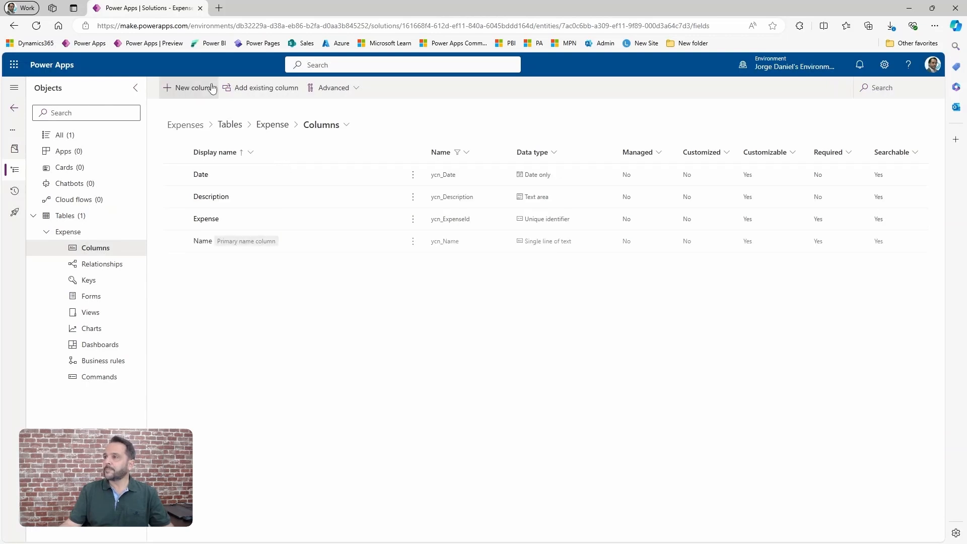
# Start a new Expense column with the display name Account and the Lookup data type.
pyautogui.click(187, 89)
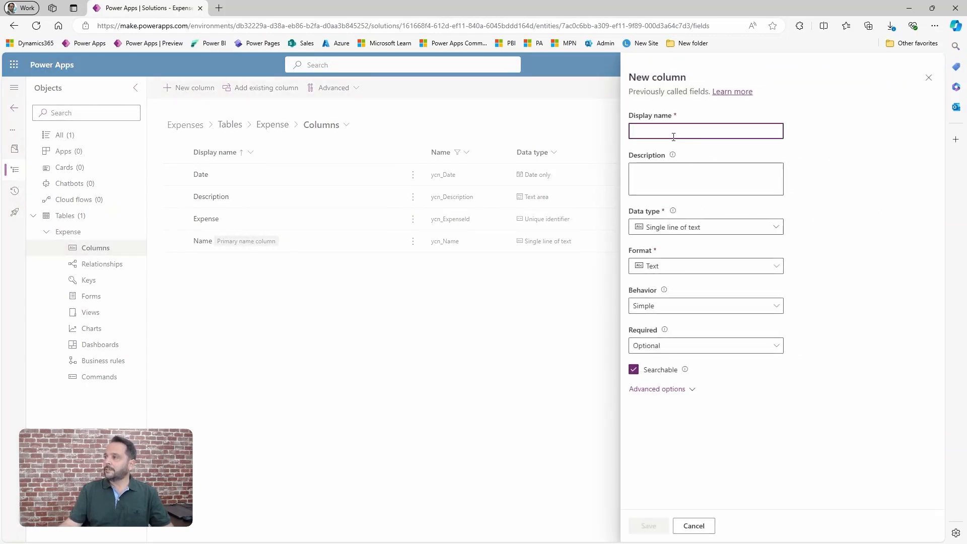
pyautogui.write('Account')
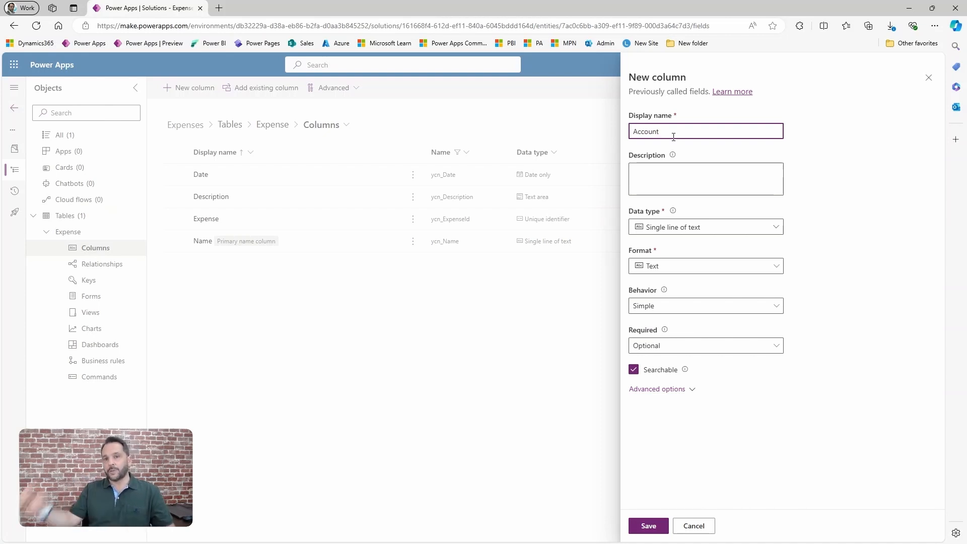
pyautogui.click(695, 231)
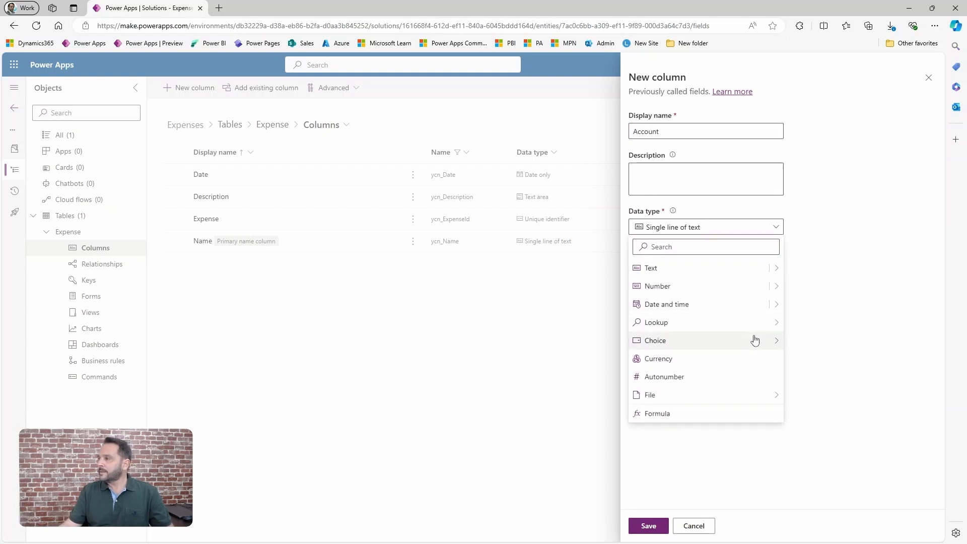
pyautogui.moveTo(771, 323)
pyautogui.click(811, 325)
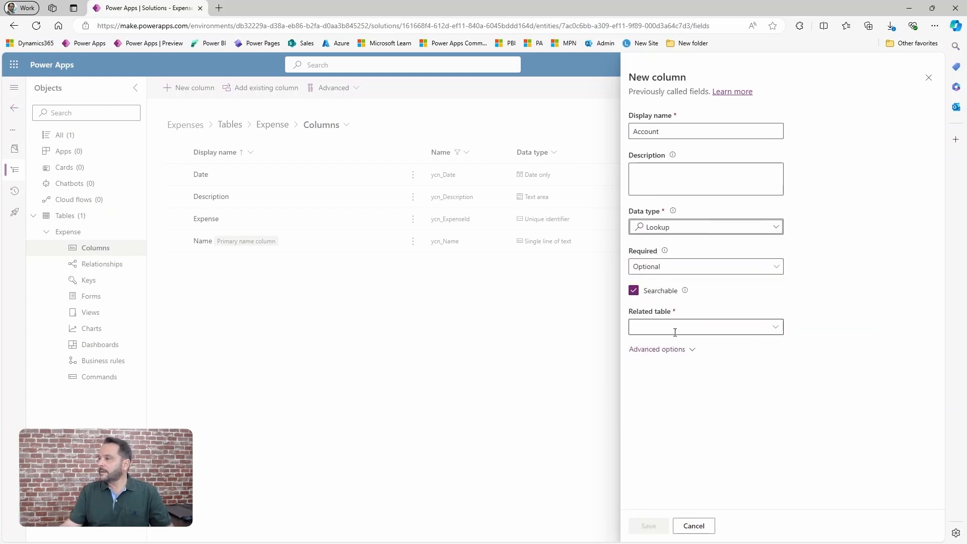
# Set Account as the lookup column's related table and save the column.
pyautogui.click(676, 328)
pyautogui.write('acc')
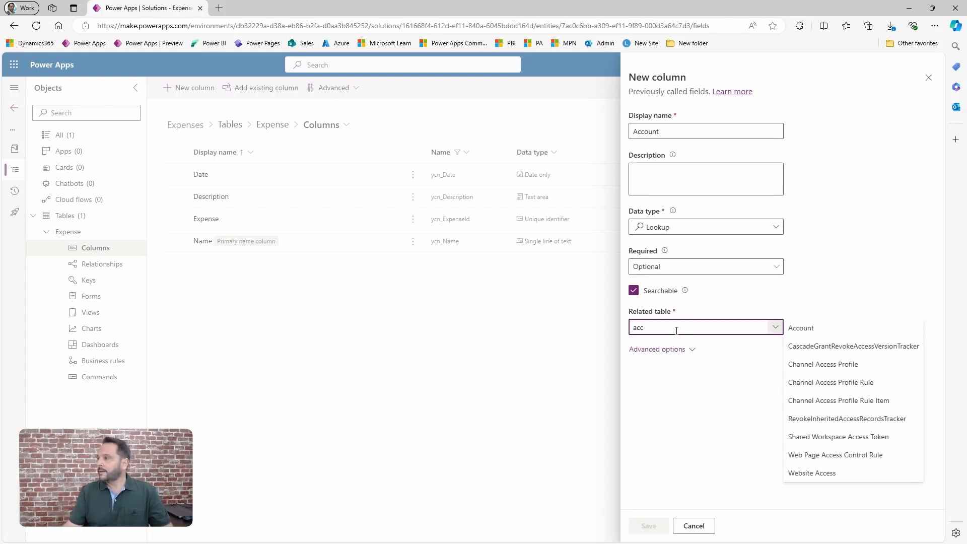
pyautogui.click(806, 332)
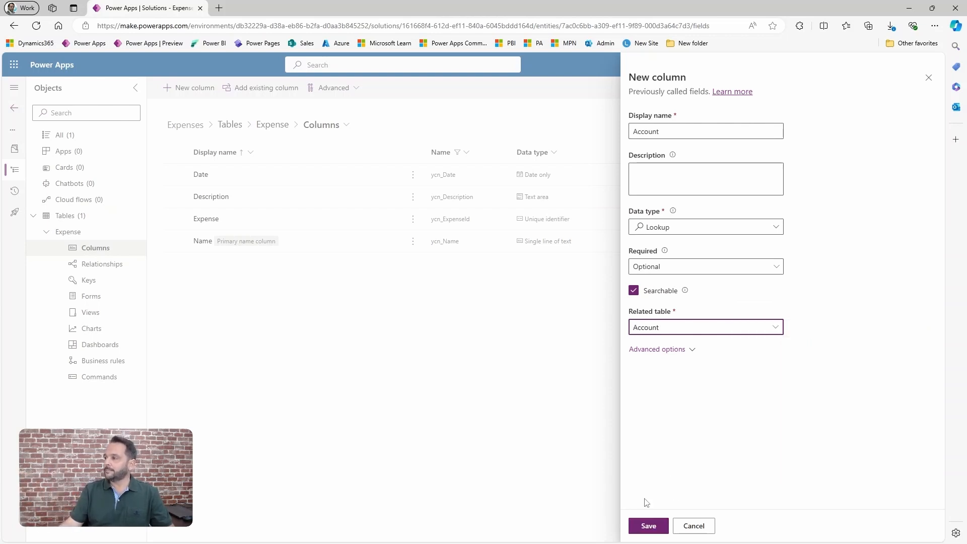
pyautogui.click(648, 525)
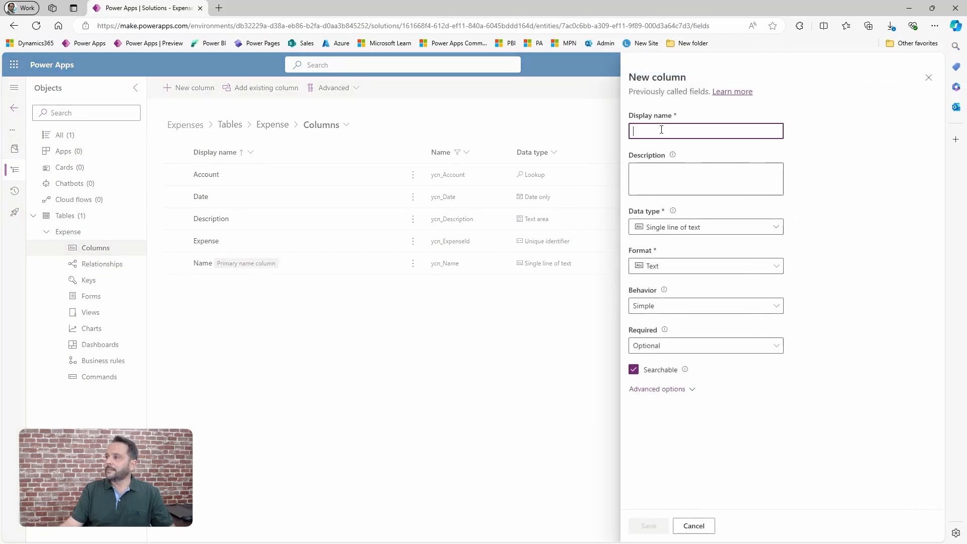
# Add a Currency column with the display name Amount, make it Business required, and save it.
pyautogui.write('Amount')
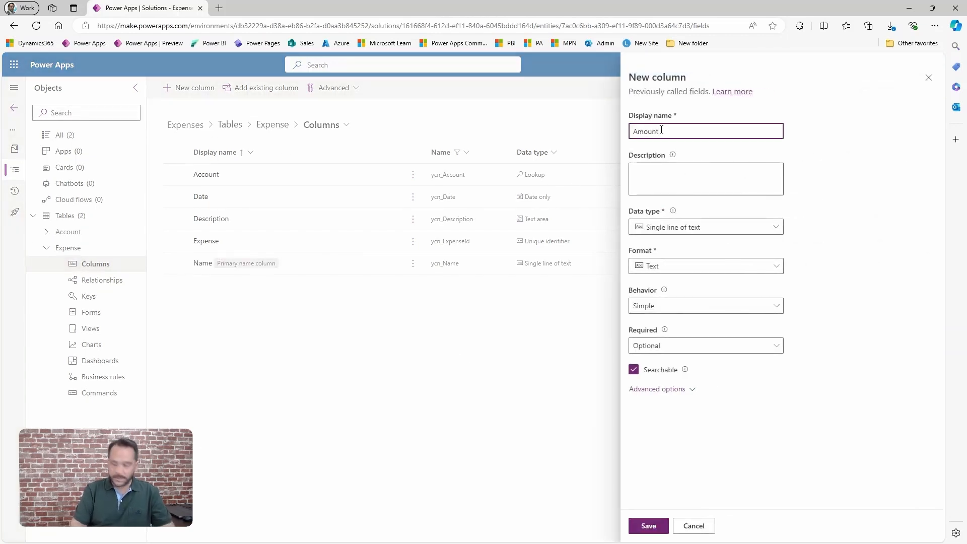
pyautogui.click(680, 227)
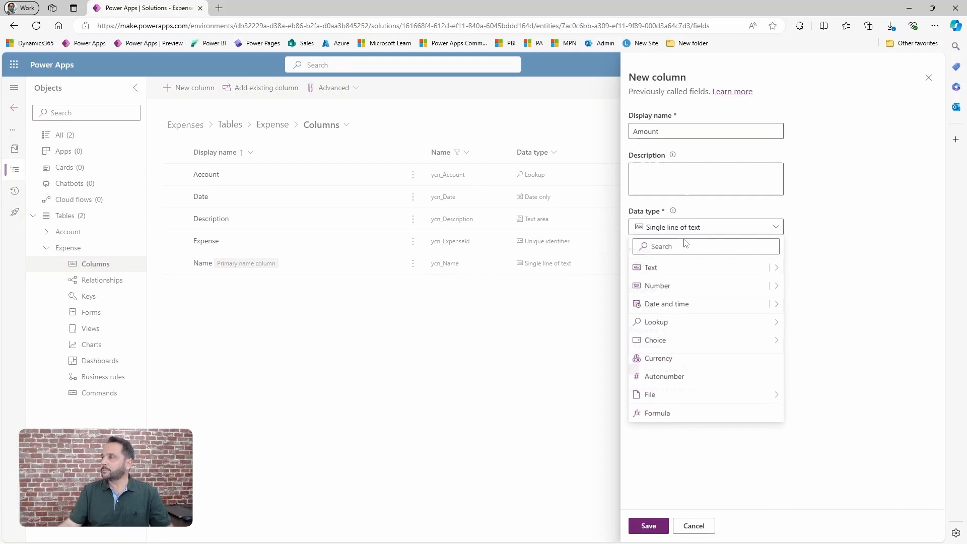
pyautogui.click(670, 359)
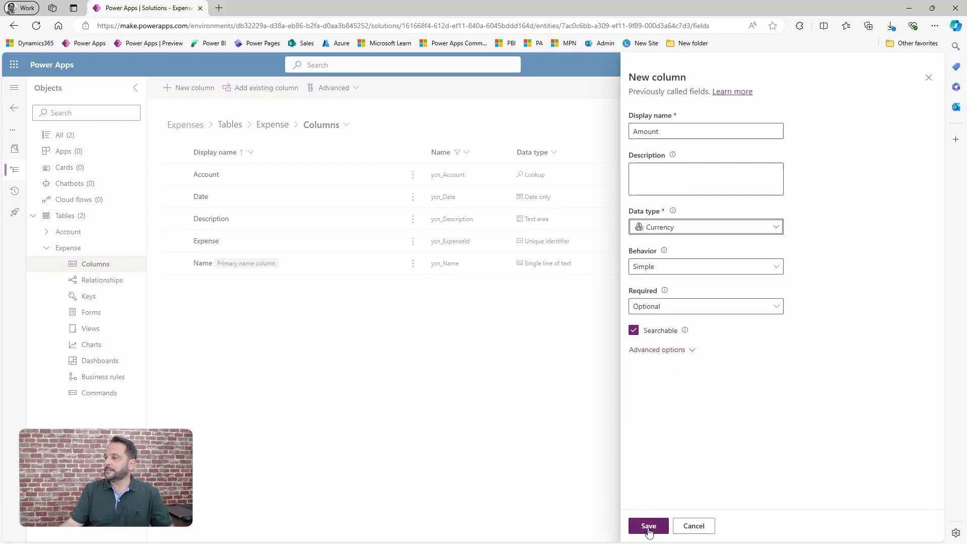
pyautogui.click(653, 309)
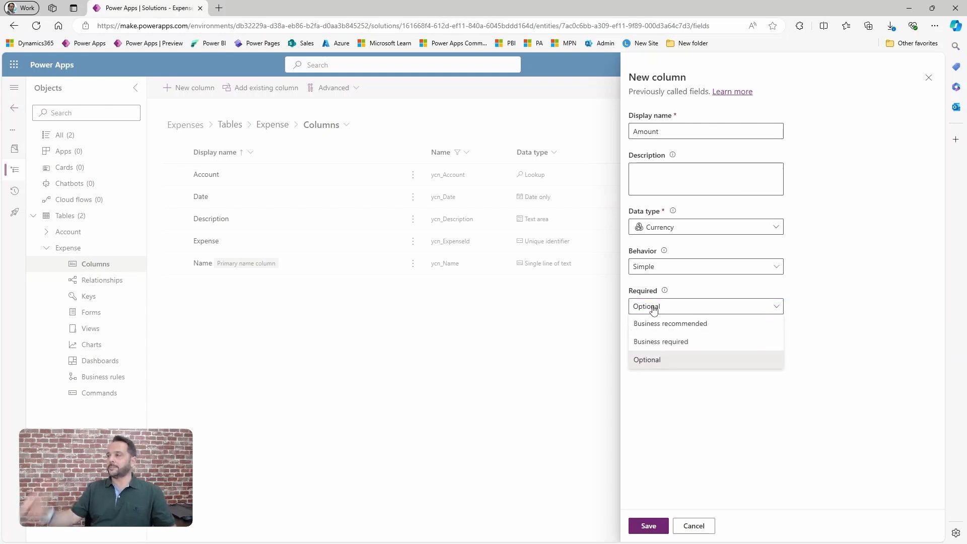
pyautogui.click(664, 346)
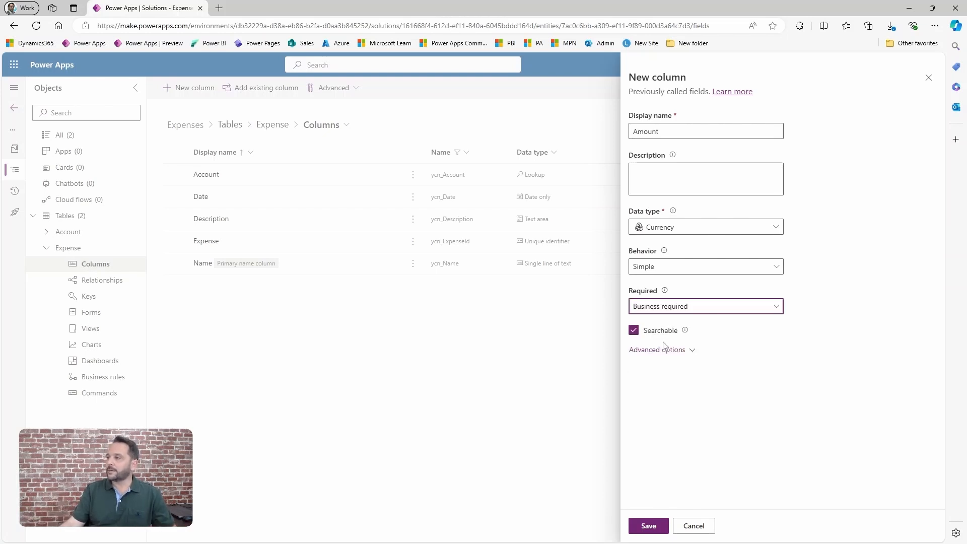
pyautogui.click(649, 527)
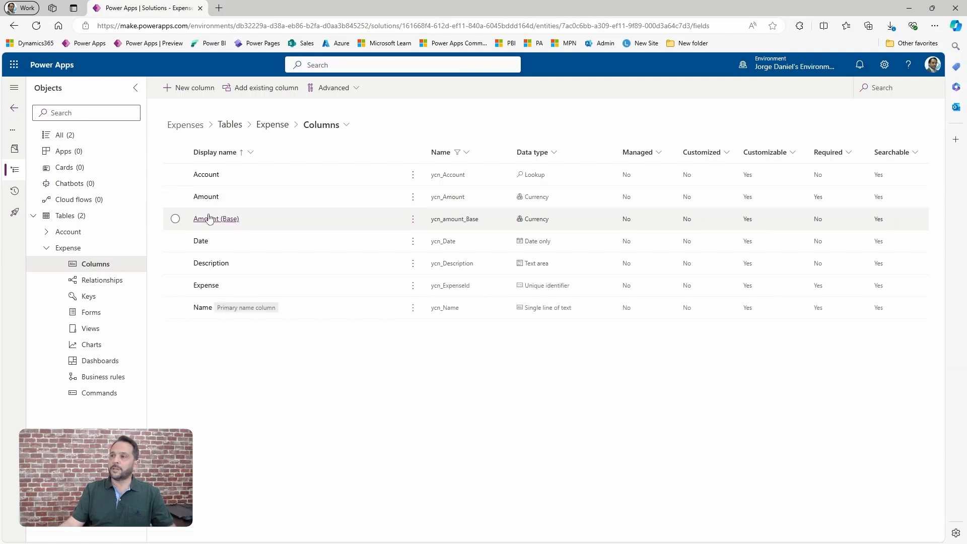
# Edit the existing Date column to make it Business required and save the change.
pyautogui.click(201, 242)
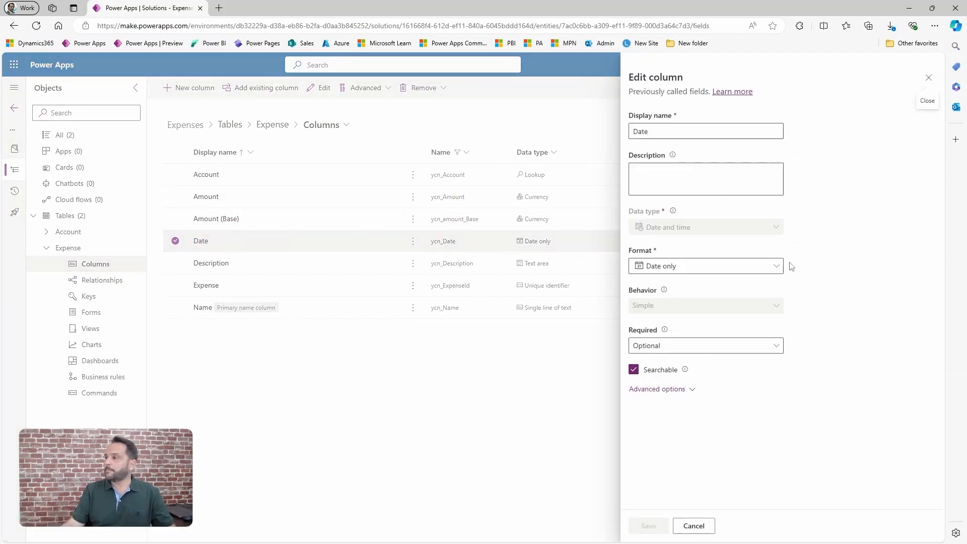
pyautogui.click(670, 353)
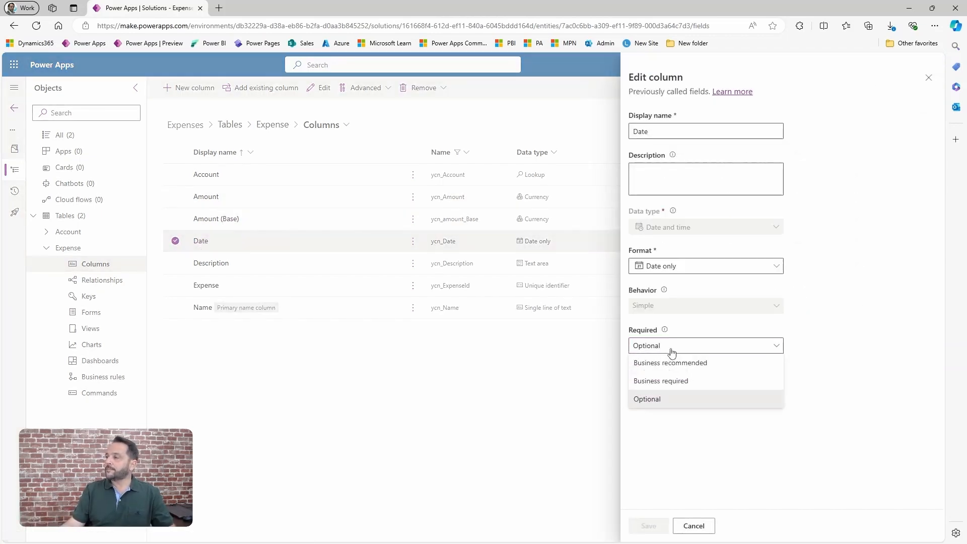
pyautogui.click(663, 382)
pyautogui.click(649, 526)
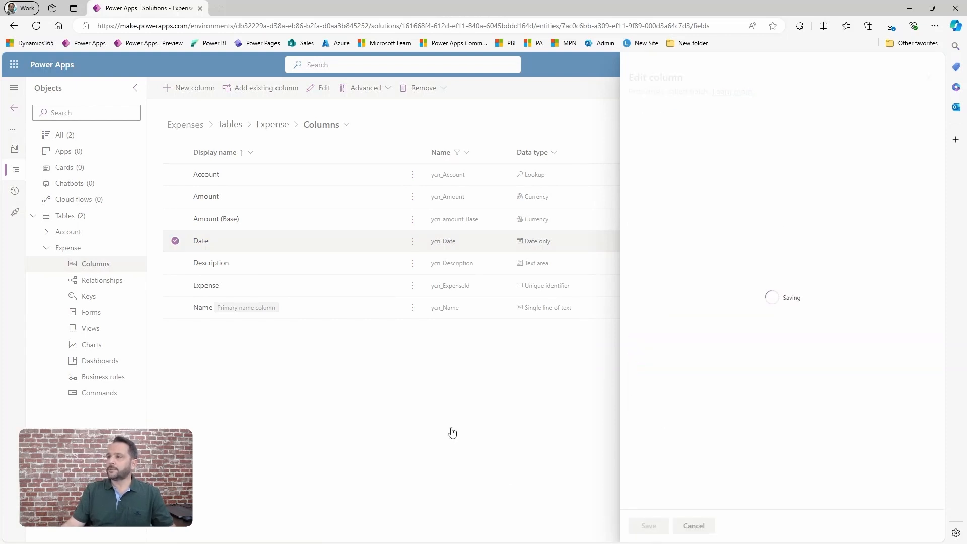
# Start a new Expense column with the display name ID and the Autonumber data type.
pyautogui.click(193, 89)
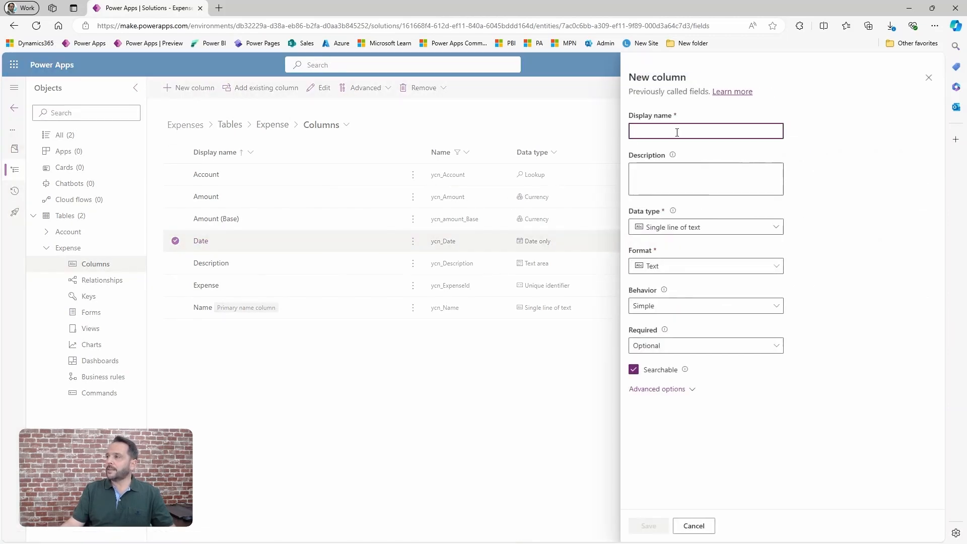
pyautogui.write('ID')
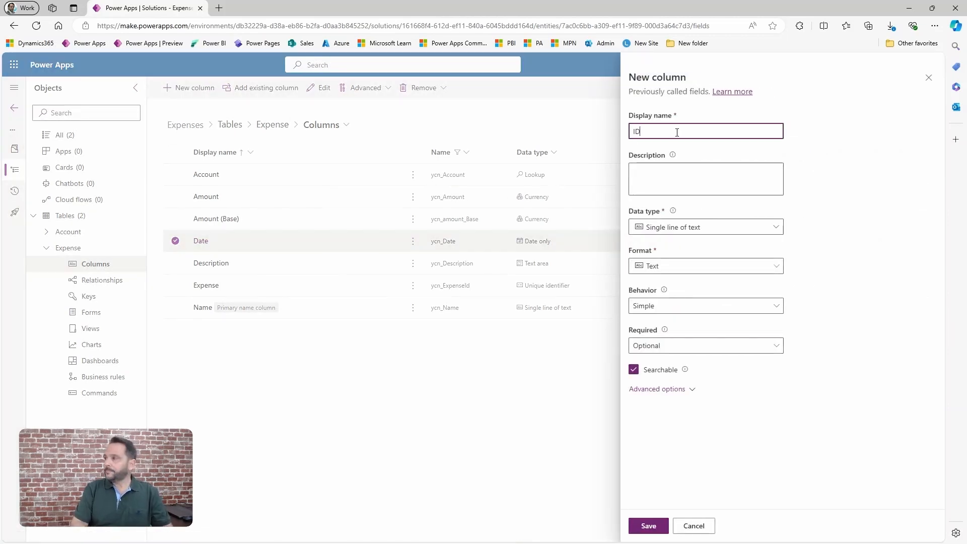
pyautogui.click(672, 266)
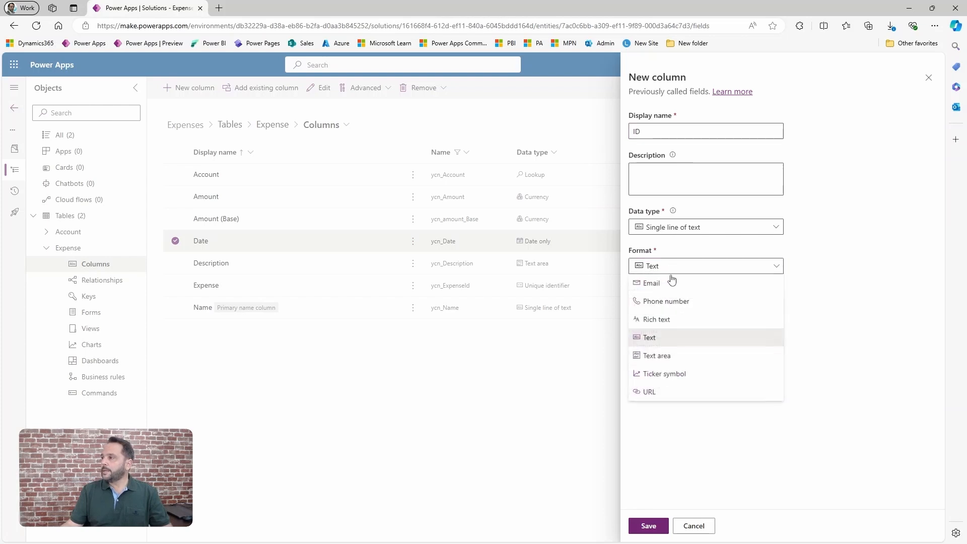
pyautogui.click(658, 227)
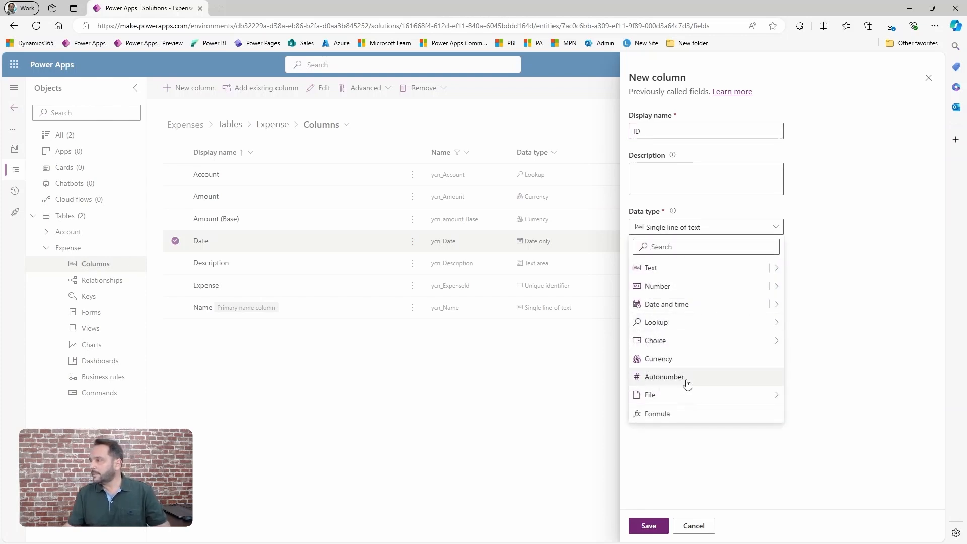
pyautogui.click(686, 378)
# Set the ID column's minimum number of digits to 10 and its seed value to 1, and save the column.
pyautogui.scroll(-1, 700, 420)
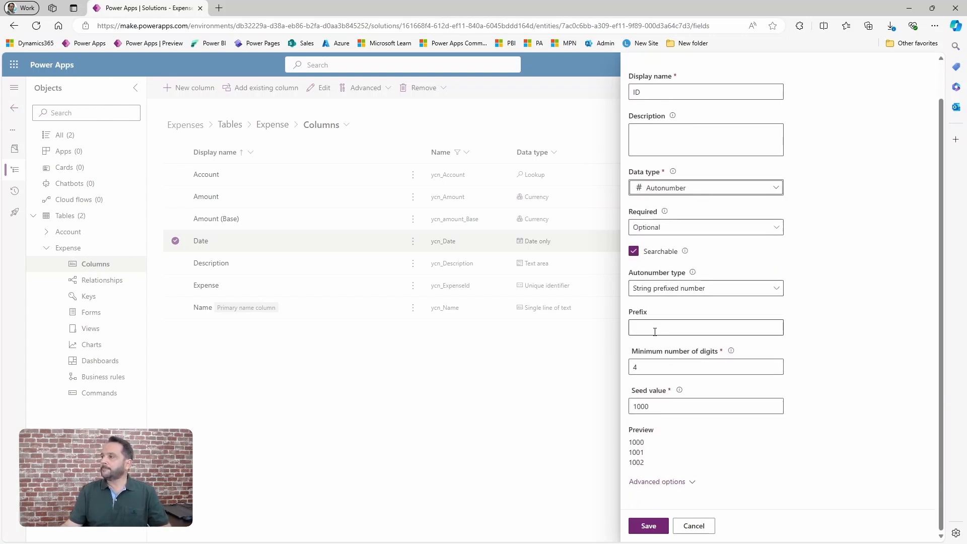
pyautogui.doubleClick(655, 367)
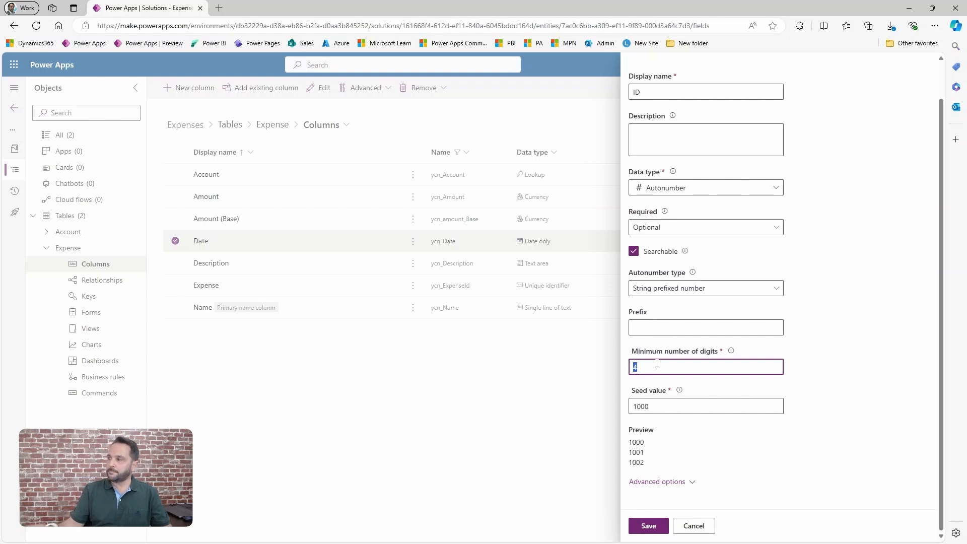
pyautogui.write('10')
pyautogui.press('Tab')
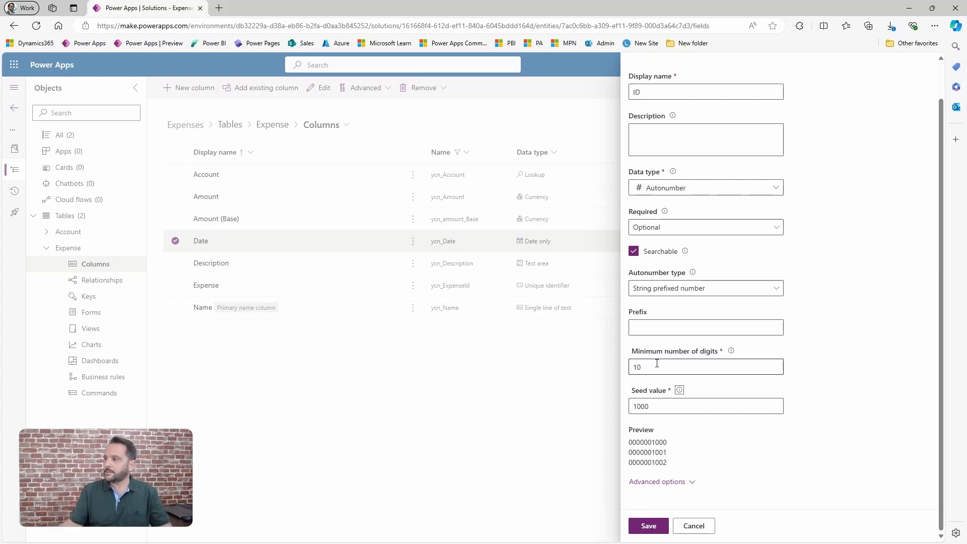
pyautogui.press('Tab')
pyautogui.write('1')
pyautogui.press('Tab')
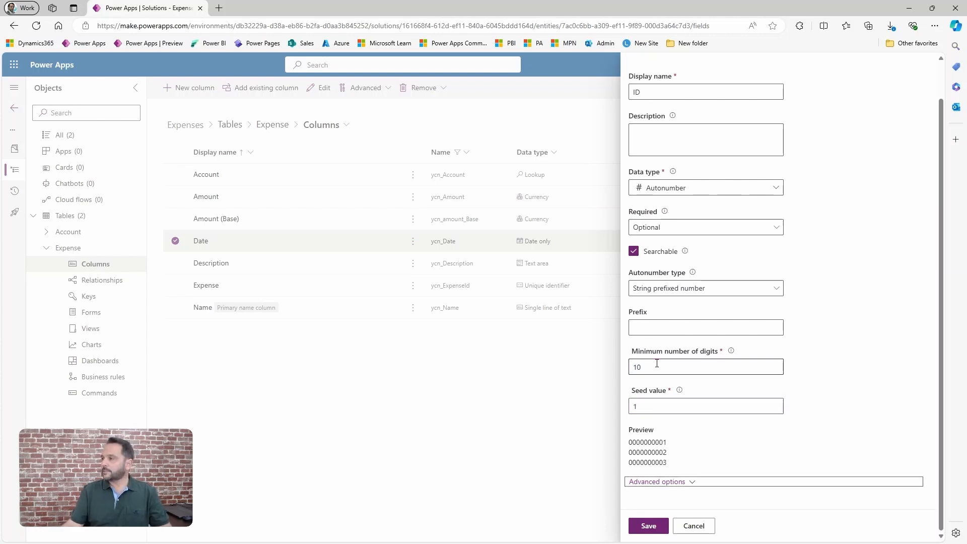
pyautogui.tripleClick(674, 462)
pyautogui.click(680, 461)
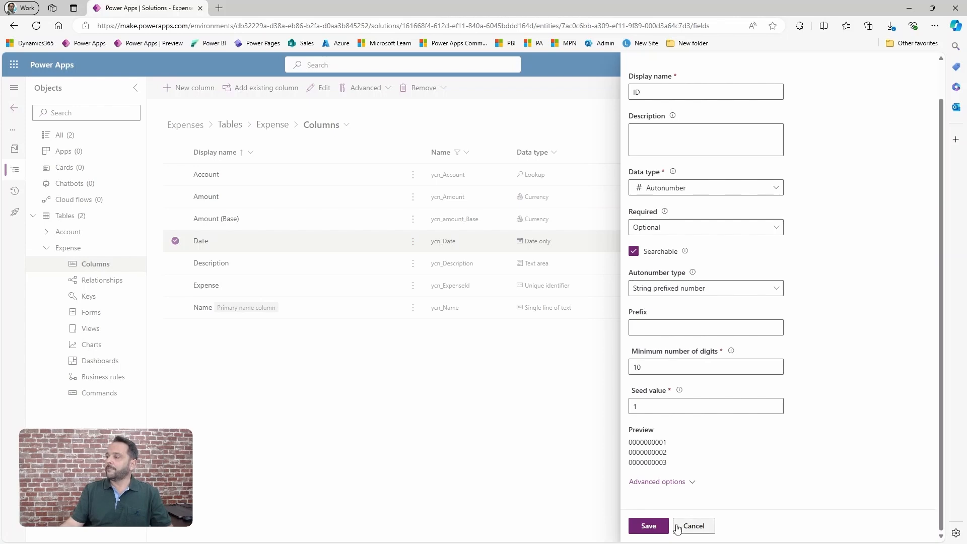
pyautogui.click(648, 527)
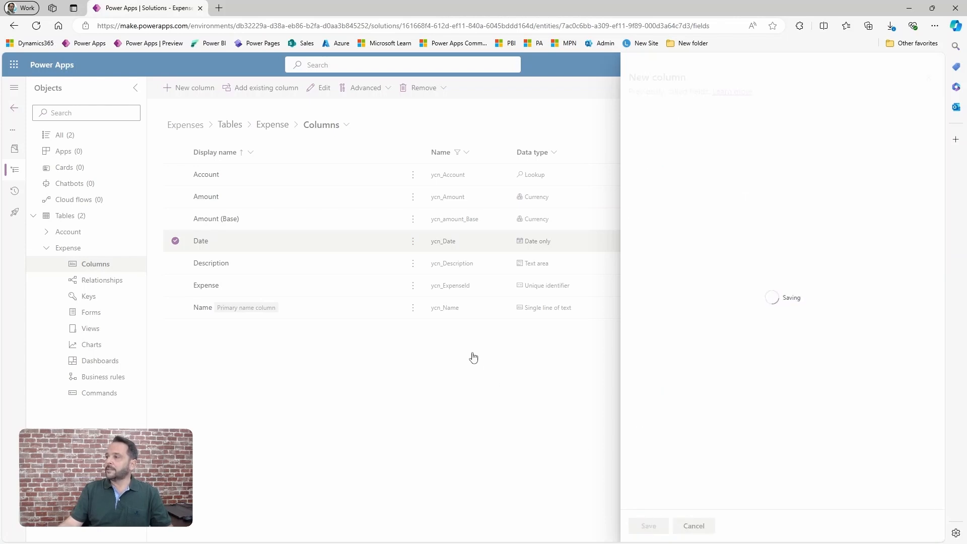